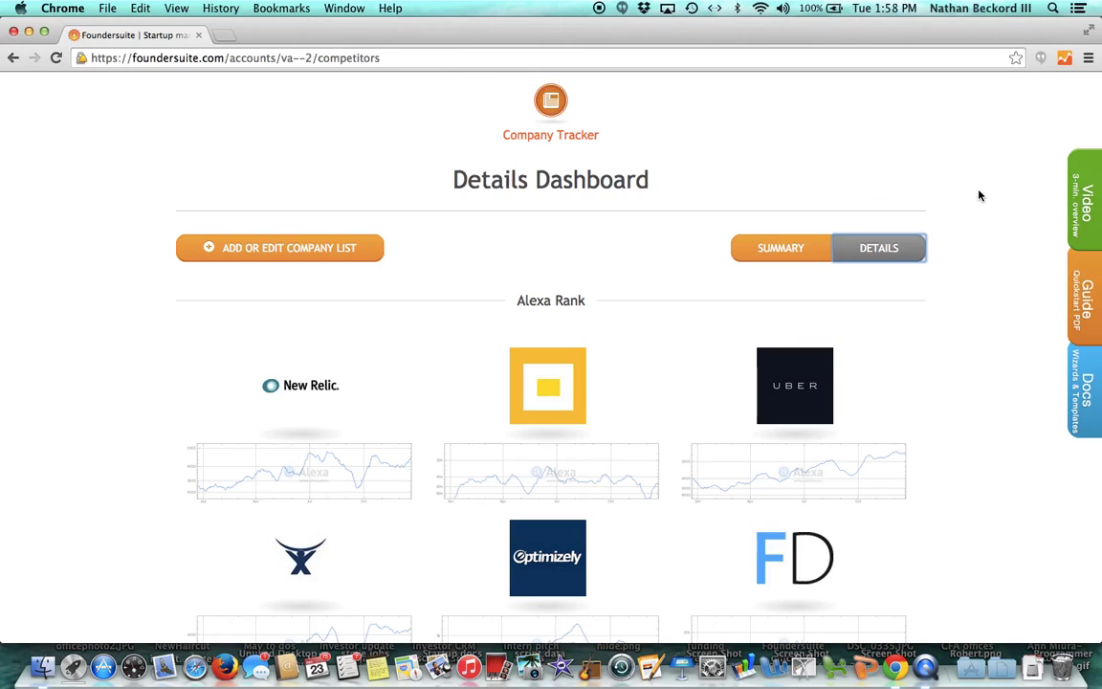
- Examine the Alexa Rank charts of the tracked companies on the Details Dashboard
scroll(979, 195, down, 3)
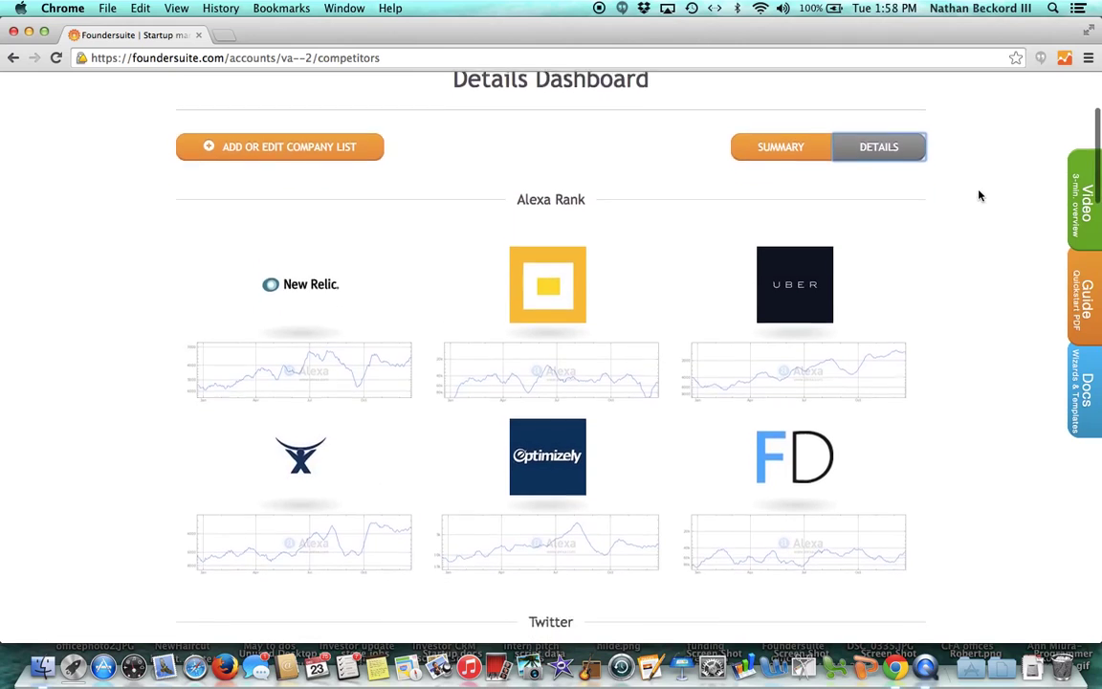
scroll(979, 195, down, 1)
scroll(979, 195, down, 1)
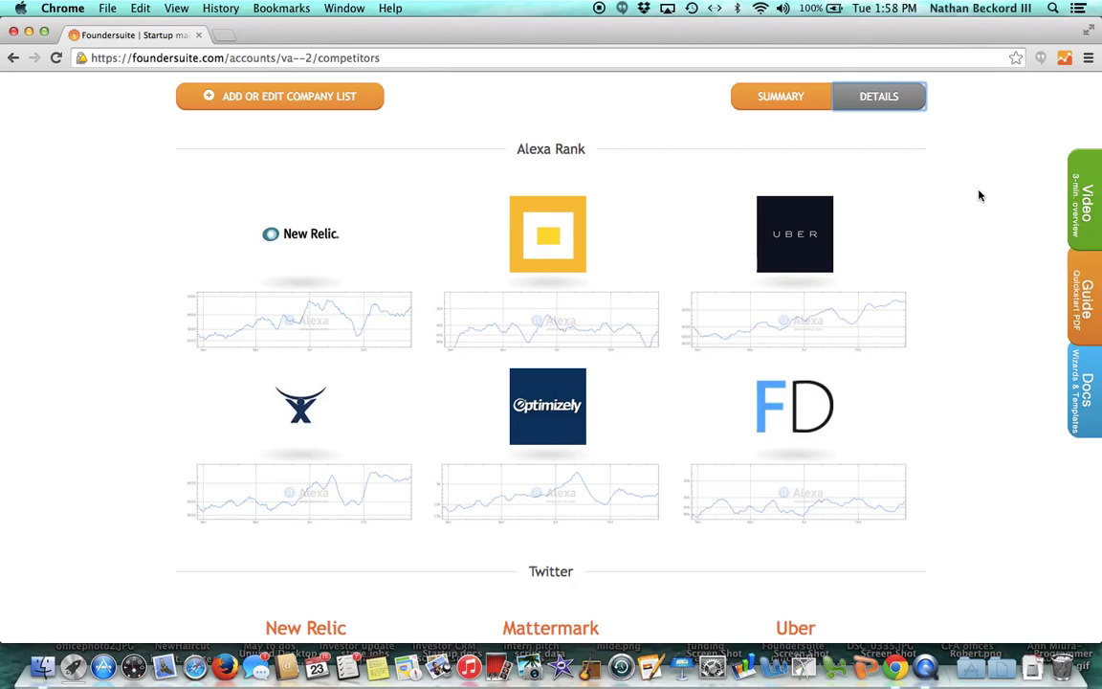
scroll(979, 195, down, 4)
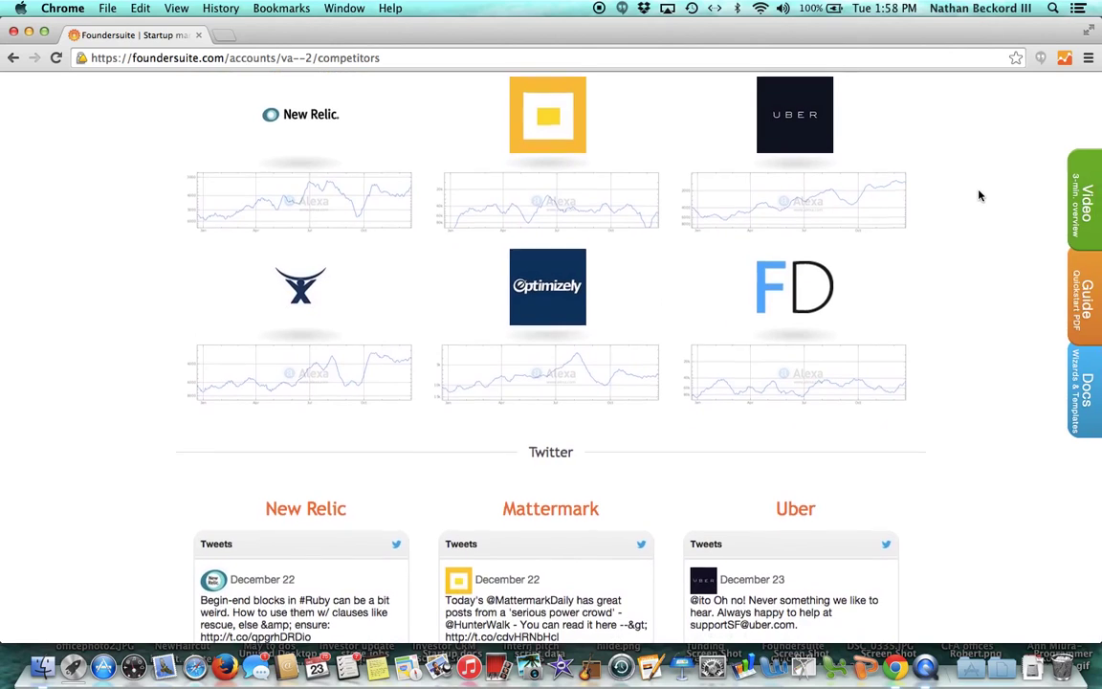
scroll(979, 195, down, 1)
scroll(979, 195, up, 5)
scroll(979, 195, up, 2)
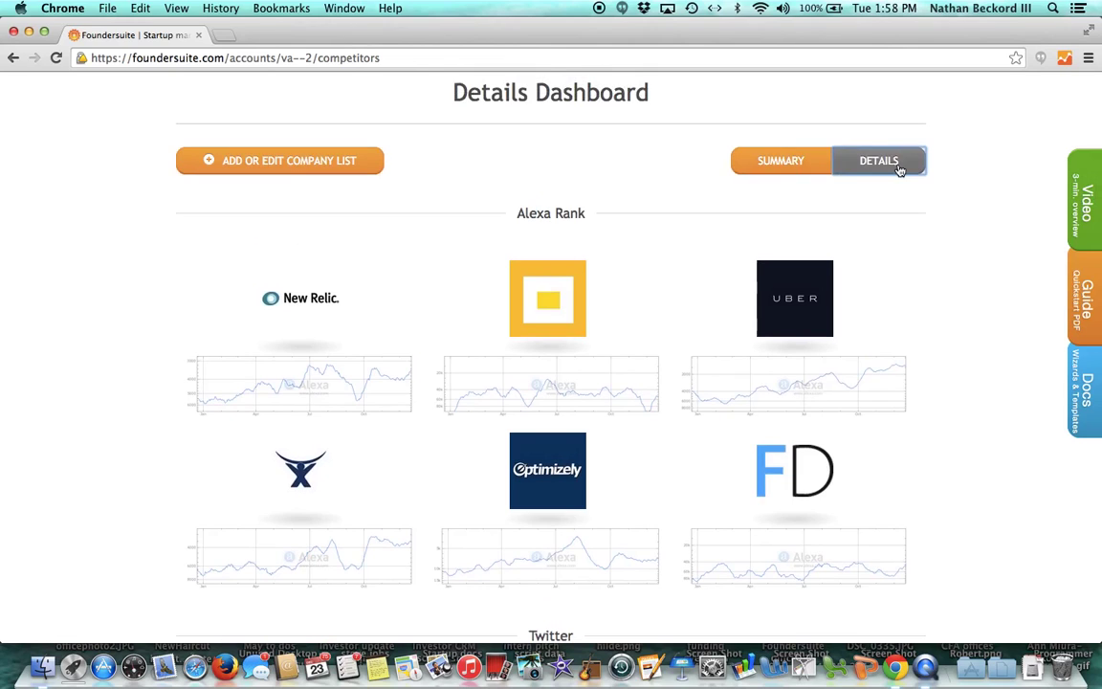
- Enlarge Uber's Alexa Rank chart to examine its trend, and close the enlarged view
scroll(960, 271, down, 3)
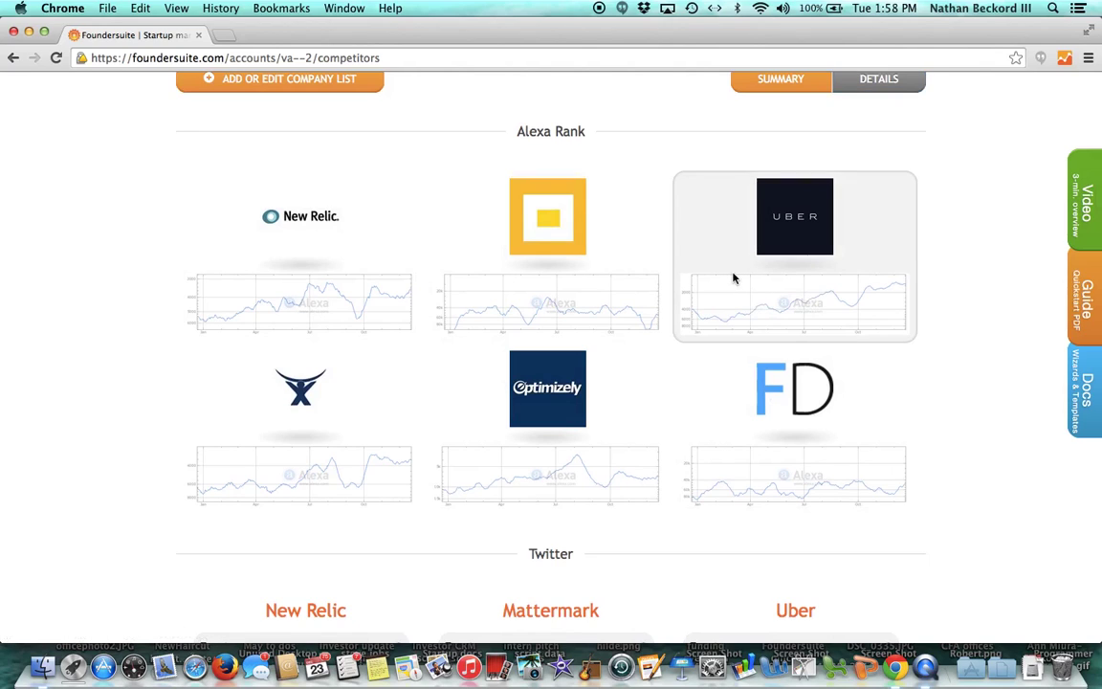
click(759, 295)
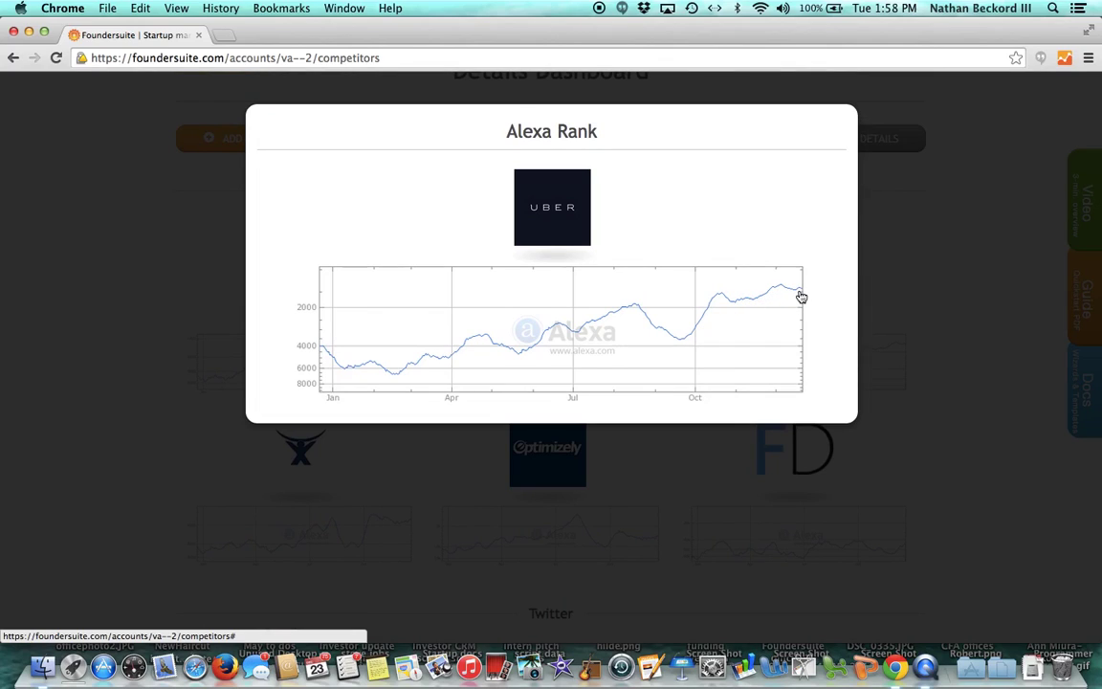
click(904, 267)
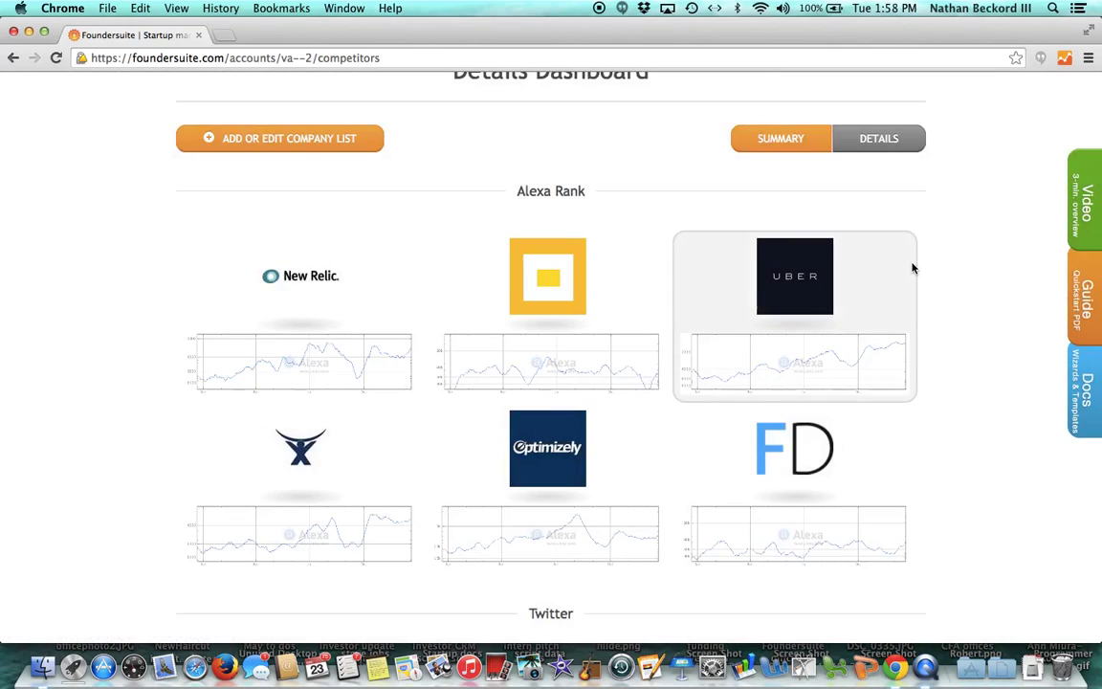
- Browse the Twitter section, reading through the New Relic, Mattermark and Uber tweet feeds
scroll(953, 285, down, 3)
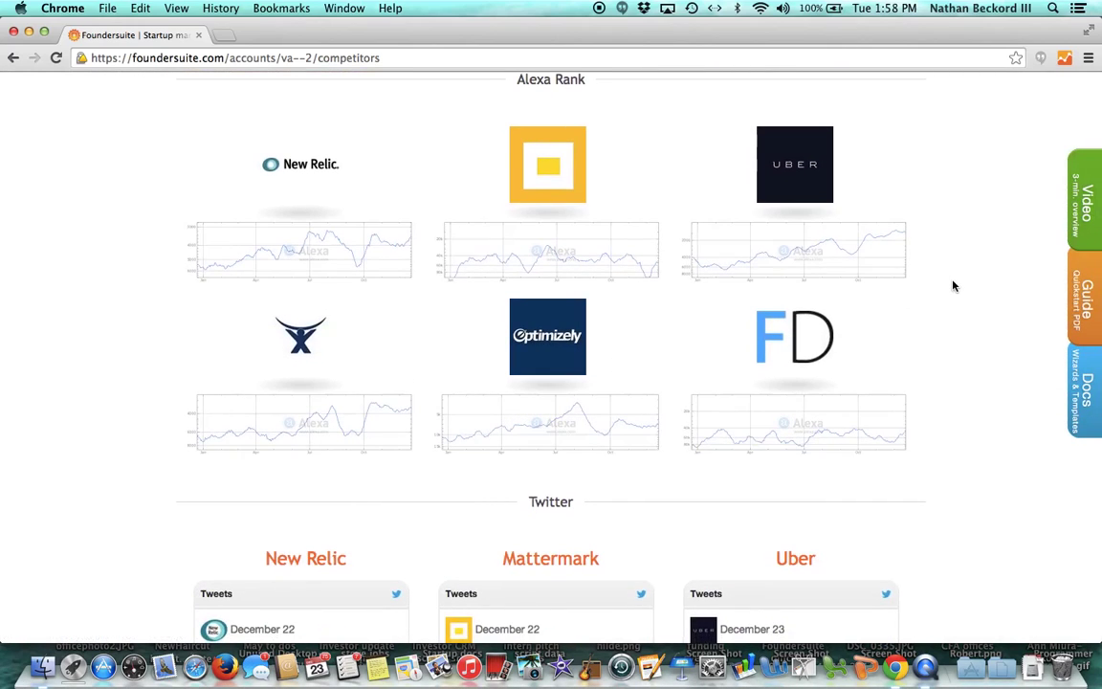
scroll(953, 285, down, 1)
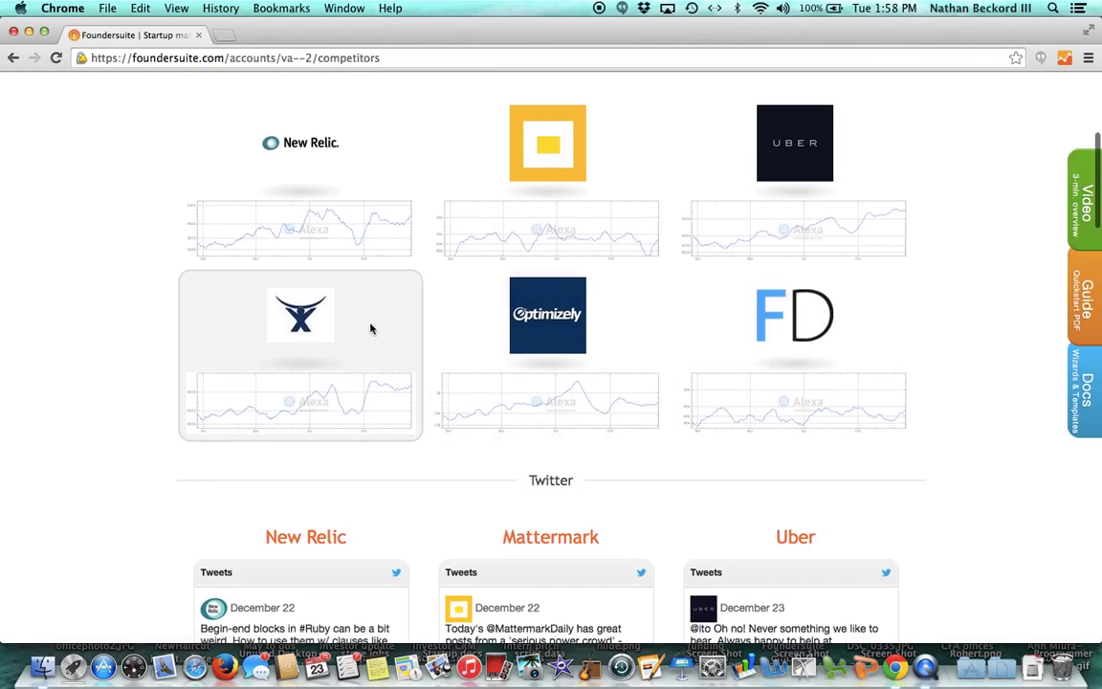
scroll(140, 348, down, 6)
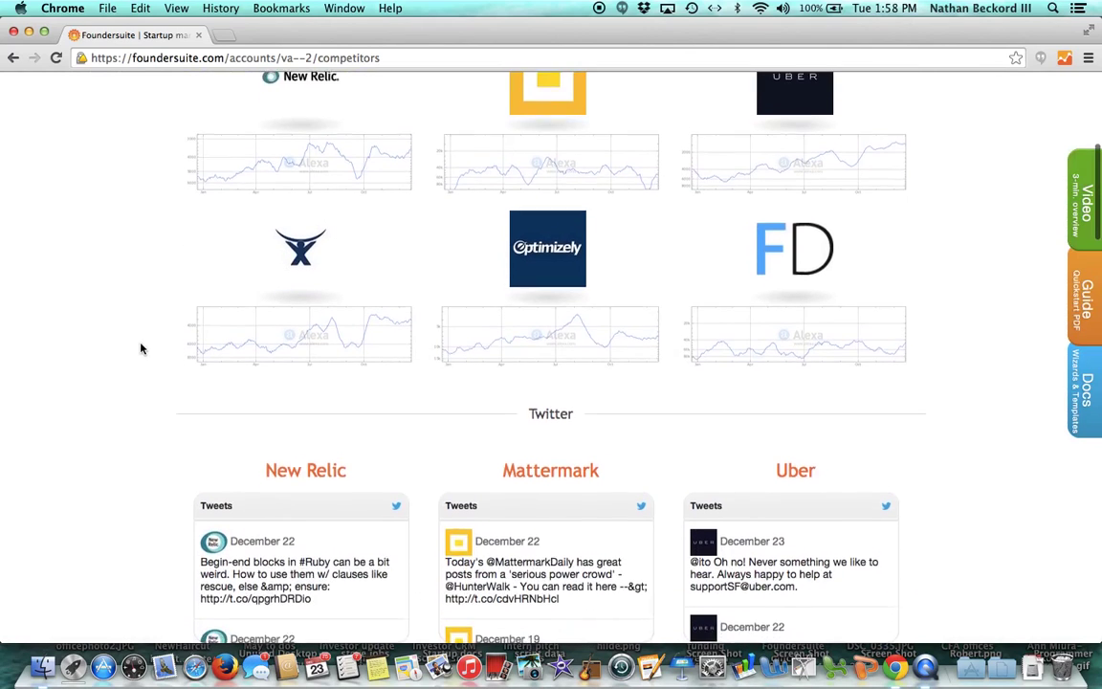
scroll(141, 348, down, 4)
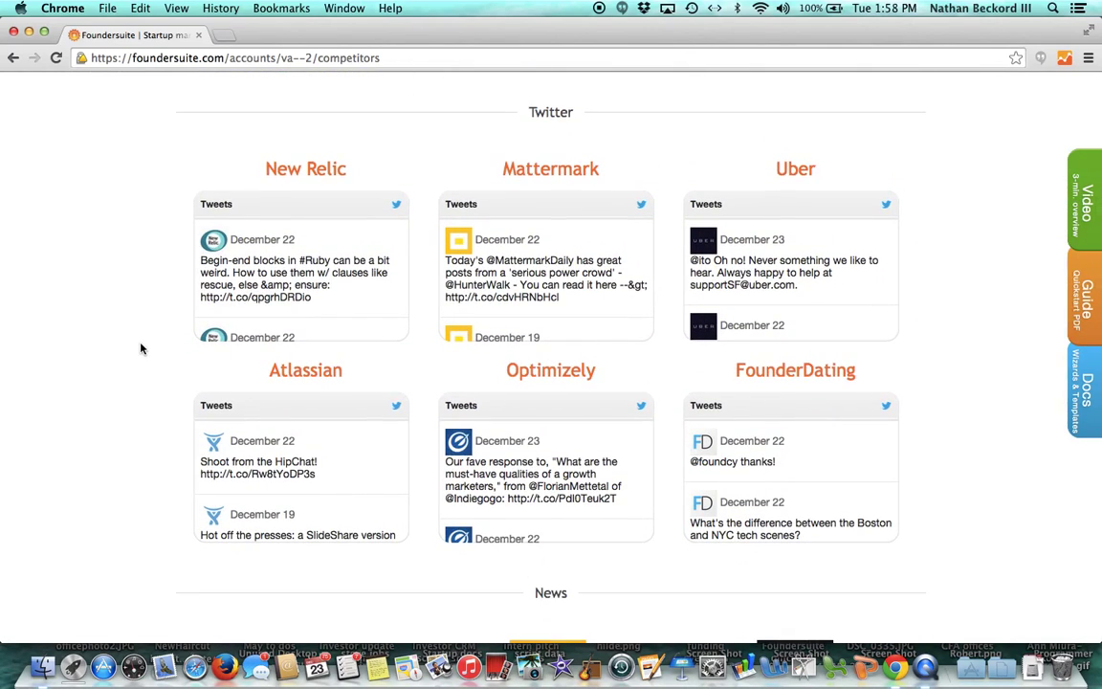
scroll(329, 281, down, 3)
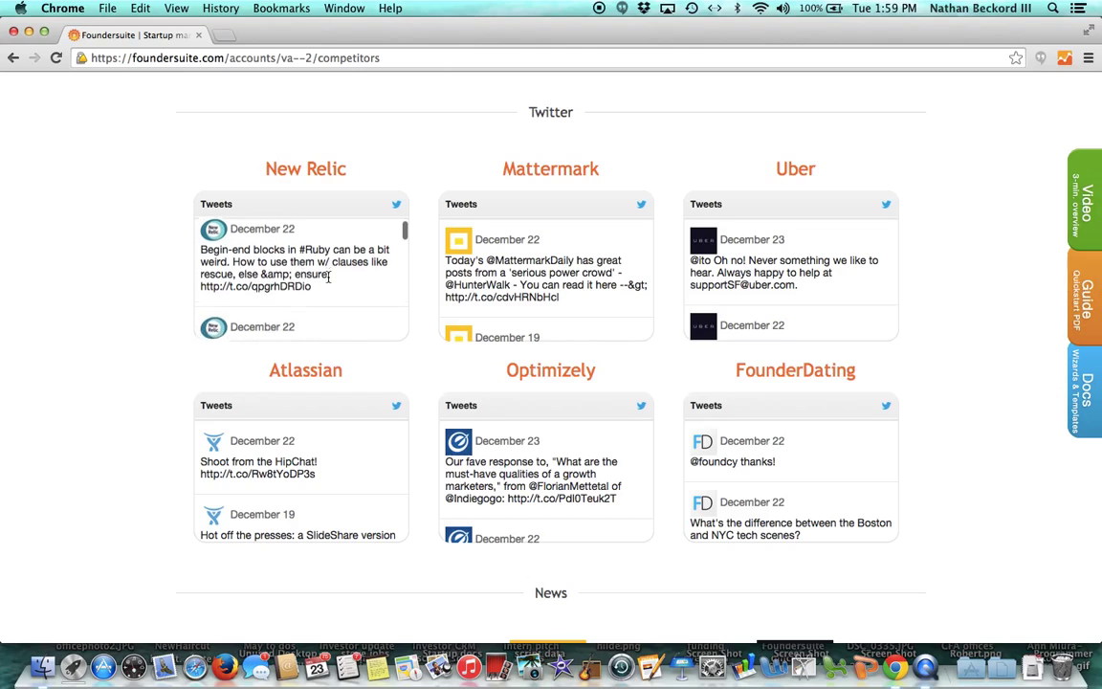
scroll(329, 280, down, 3)
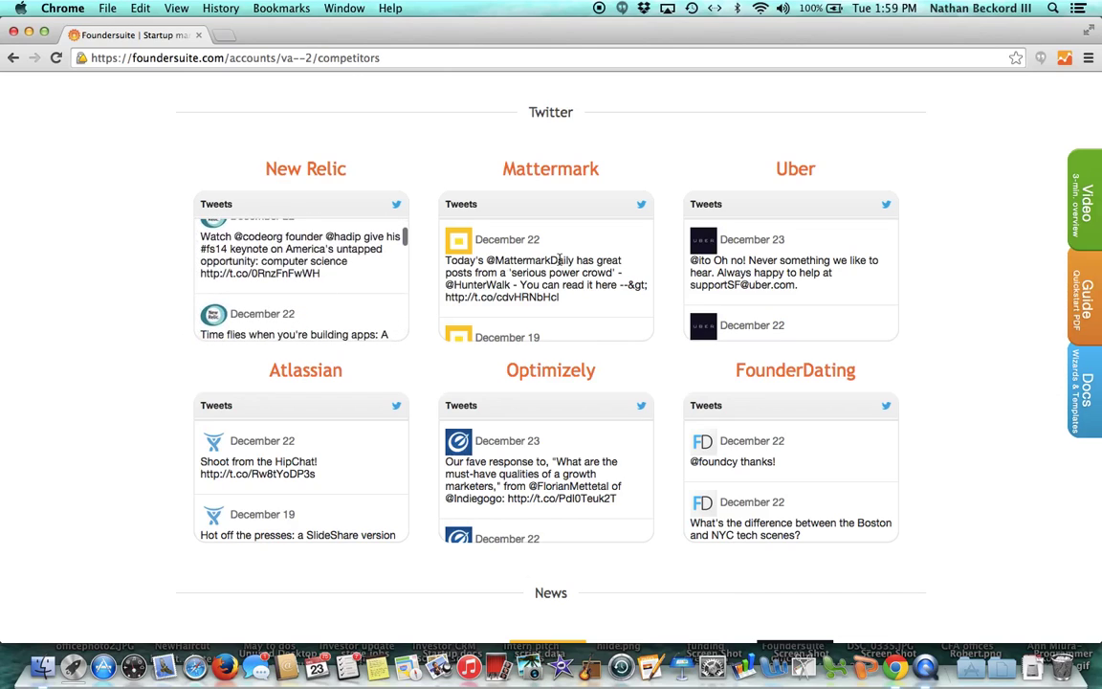
scroll(560, 265, down, 2)
scroll(561, 264, down, 5)
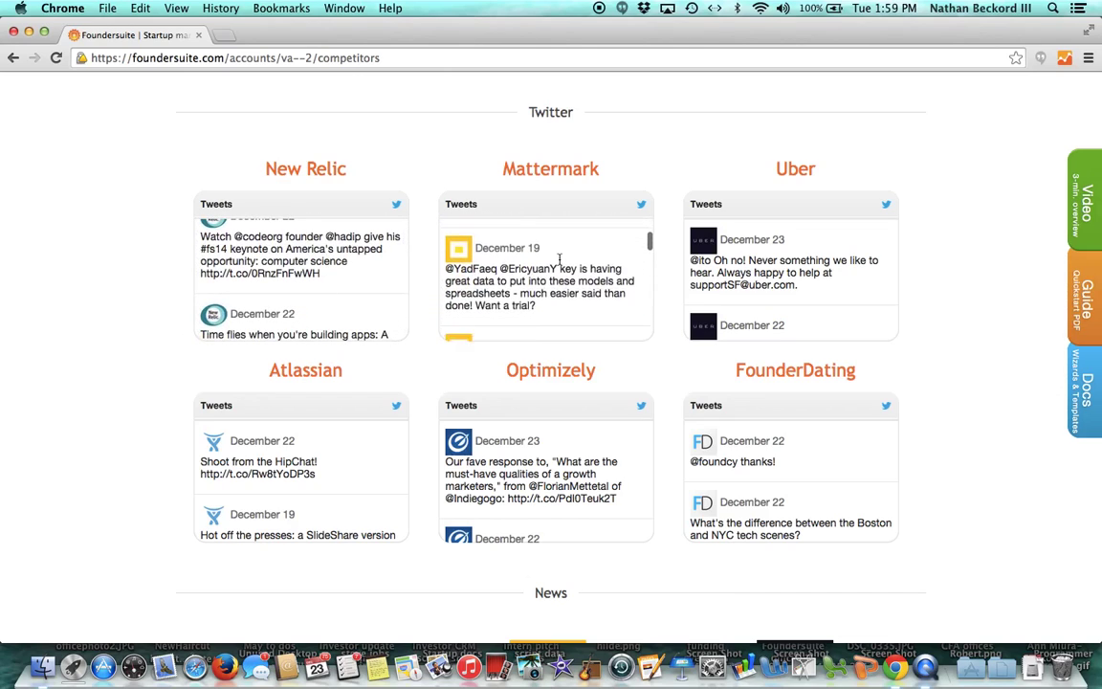
scroll(561, 264, down, 3)
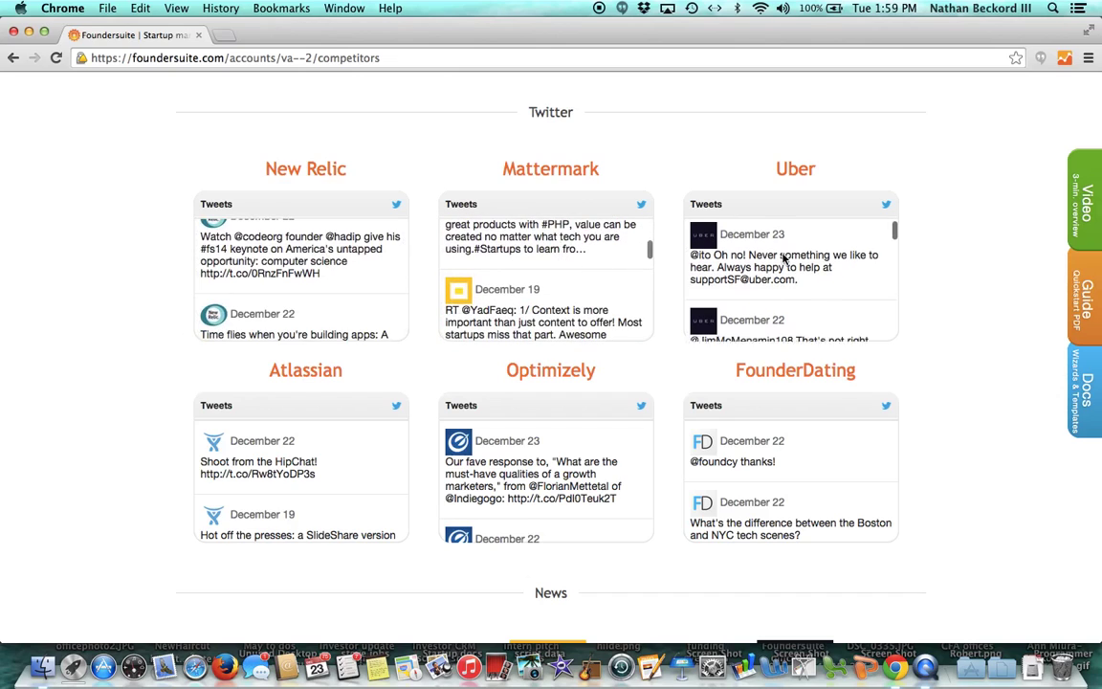
scroll(783, 259, down, 3)
scroll(783, 258, down, 4)
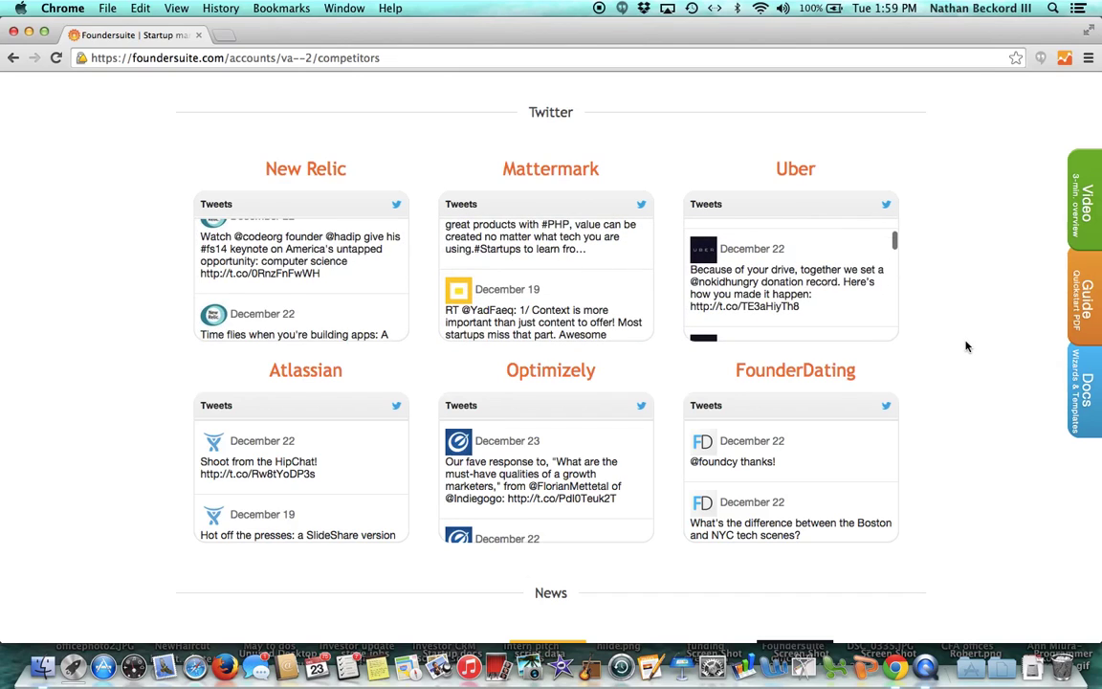
- Page through Mattermark's stories in the News section to "Foundry Group Leads $6.5M Series A for Mattermark"
scroll(966, 347, down, 8)
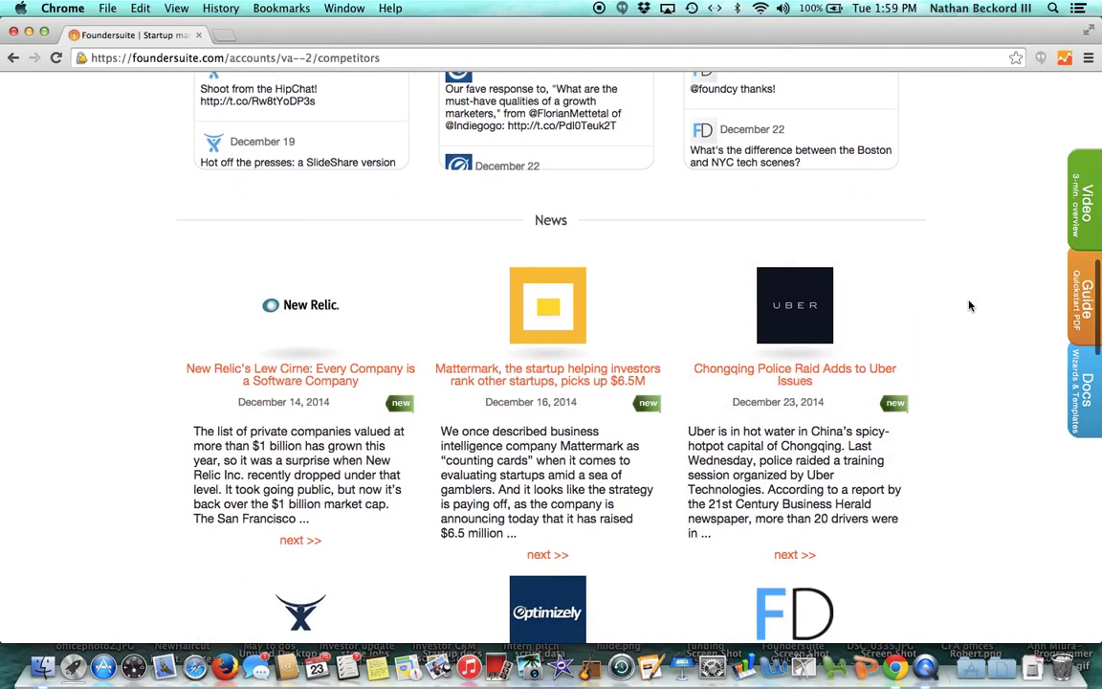
scroll(969, 305, down, 3)
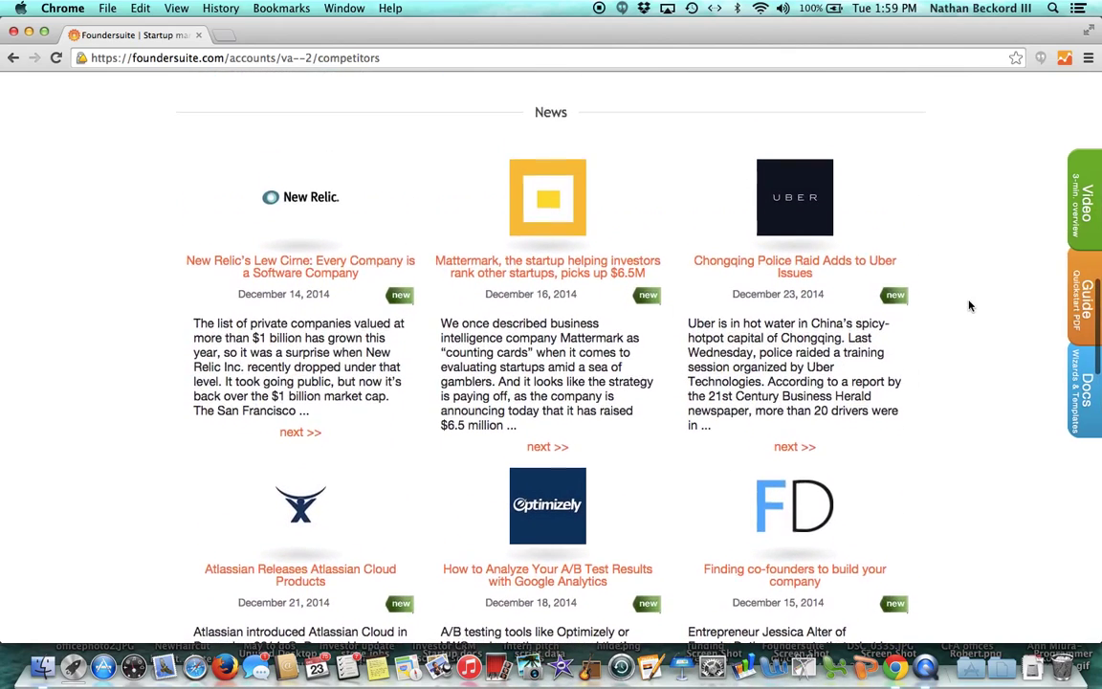
scroll(969, 305, down, 1)
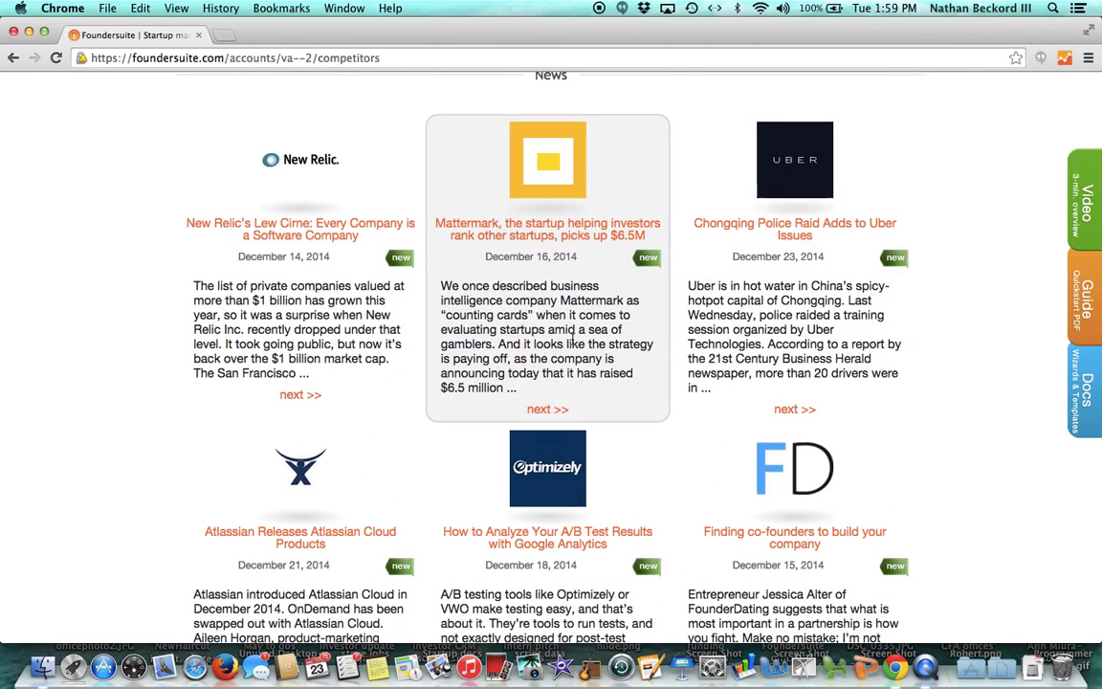
click(547, 409)
click(572, 408)
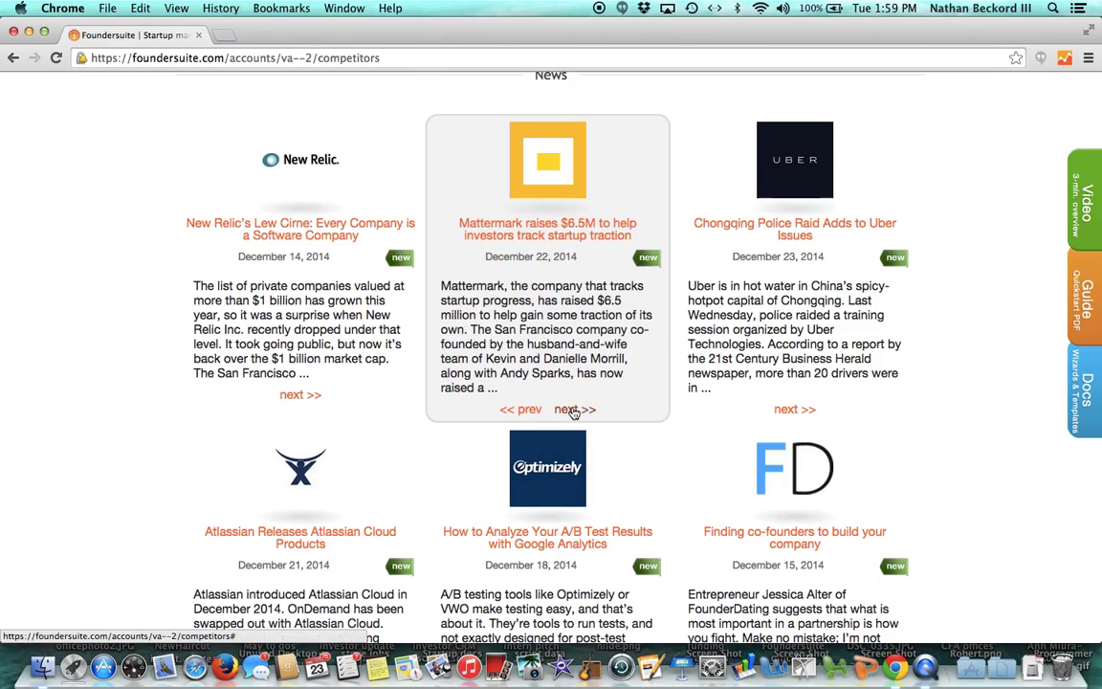
click(574, 409)
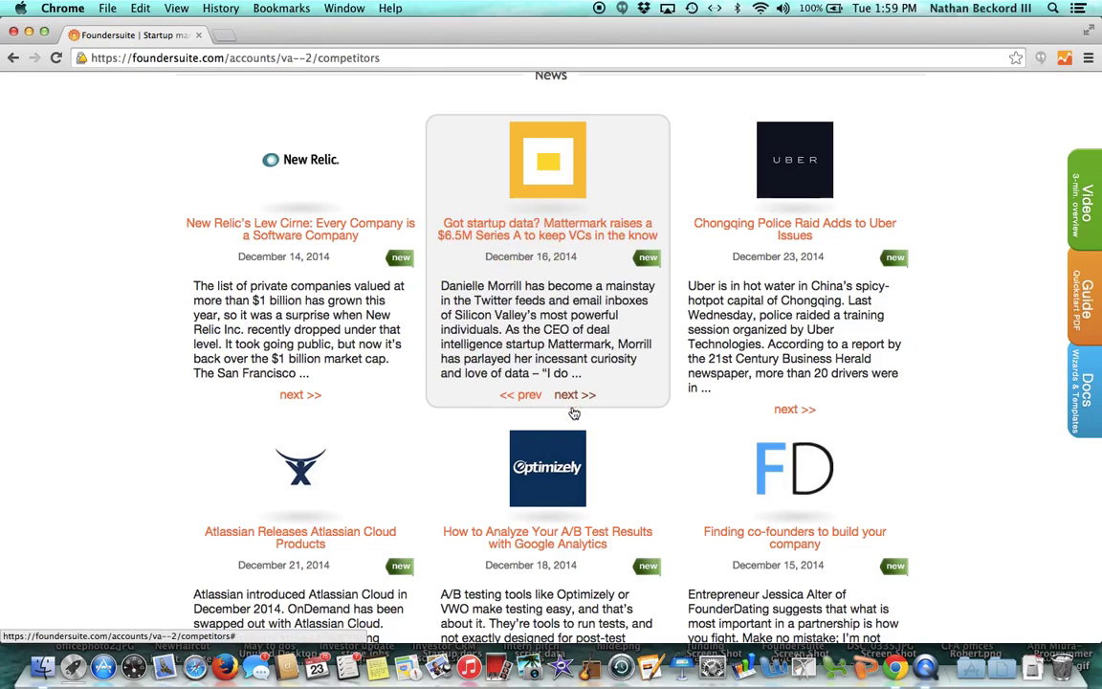
click(574, 394)
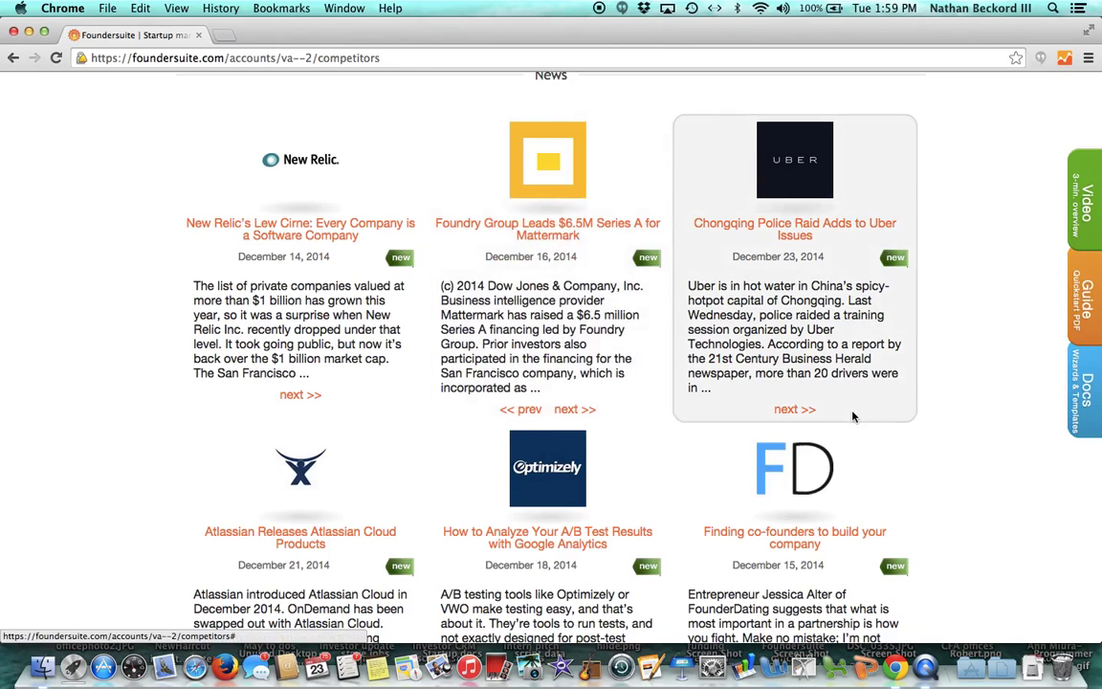
- Browse the Blog section, looking through the Mattermark, Uber and New Relic post lists
scroll(984, 374, down, 5)
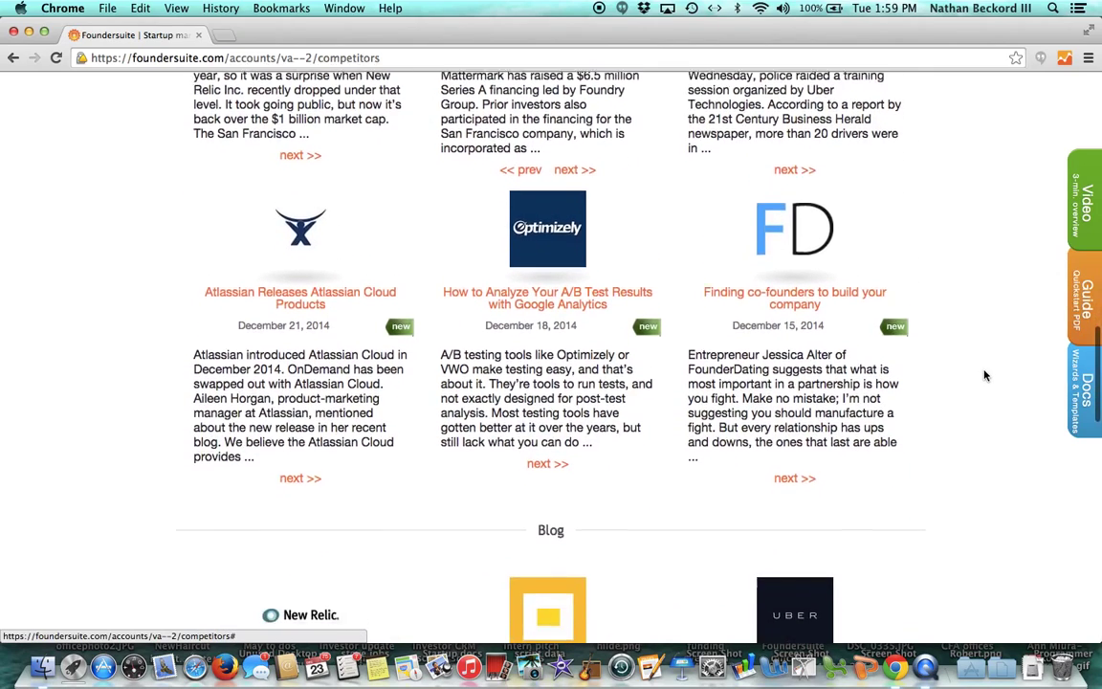
scroll(986, 375, down, 8)
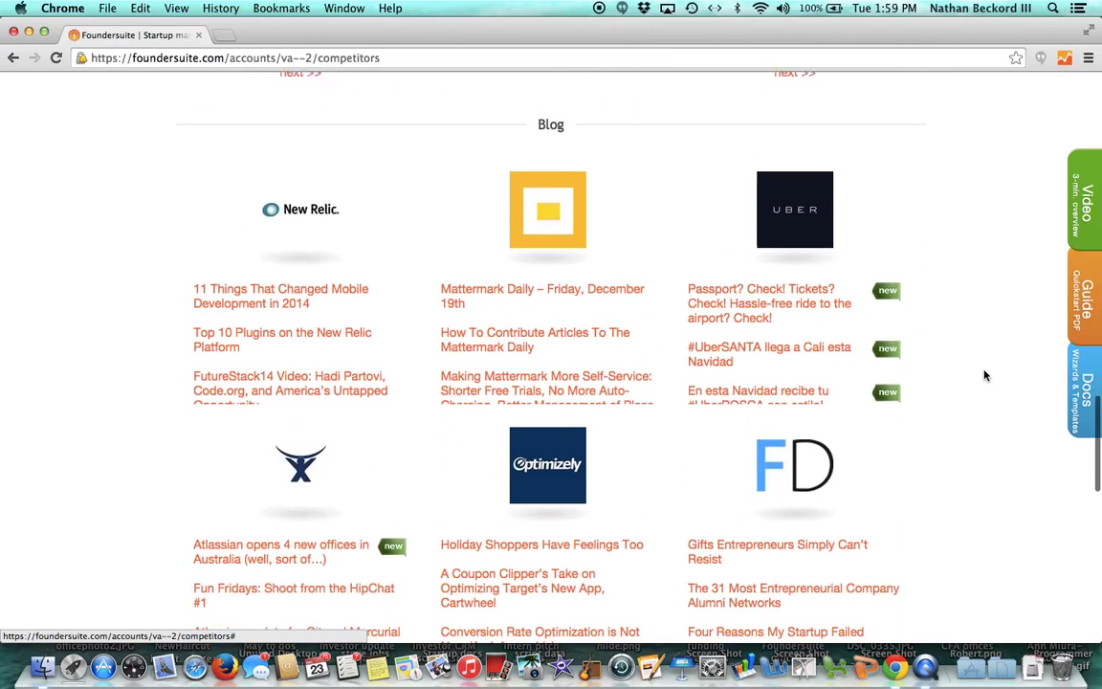
scroll(611, 309, down, 1)
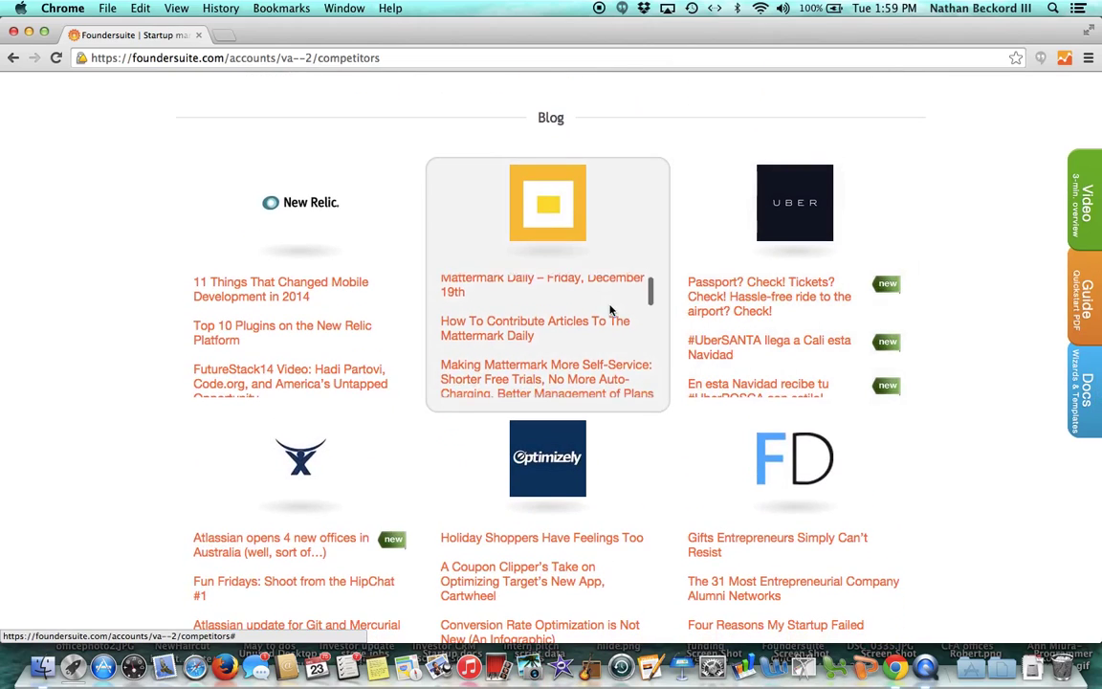
scroll(610, 309, down, 3)
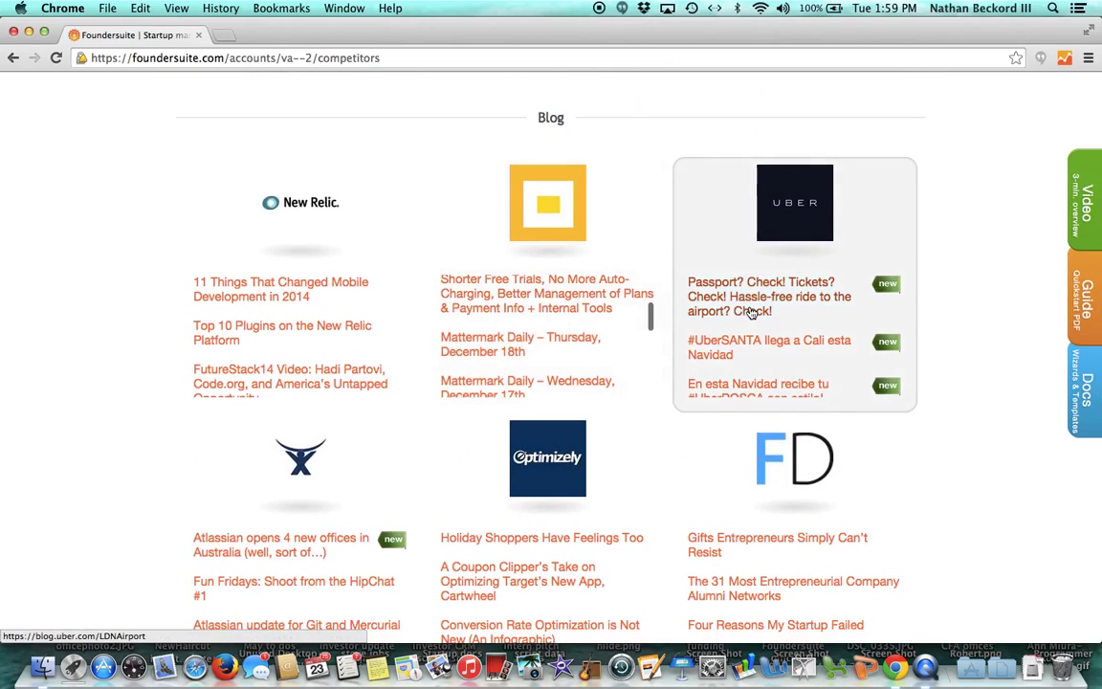
scroll(752, 313, down, 10)
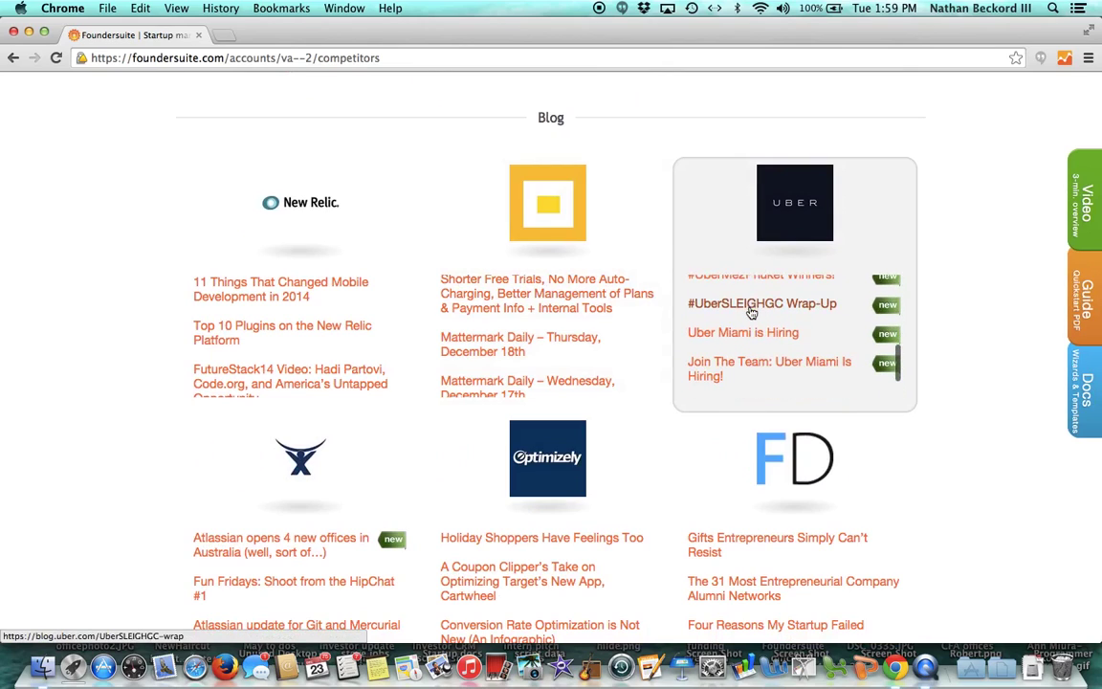
scroll(752, 311, down, 2)
scroll(300, 329, down, 3)
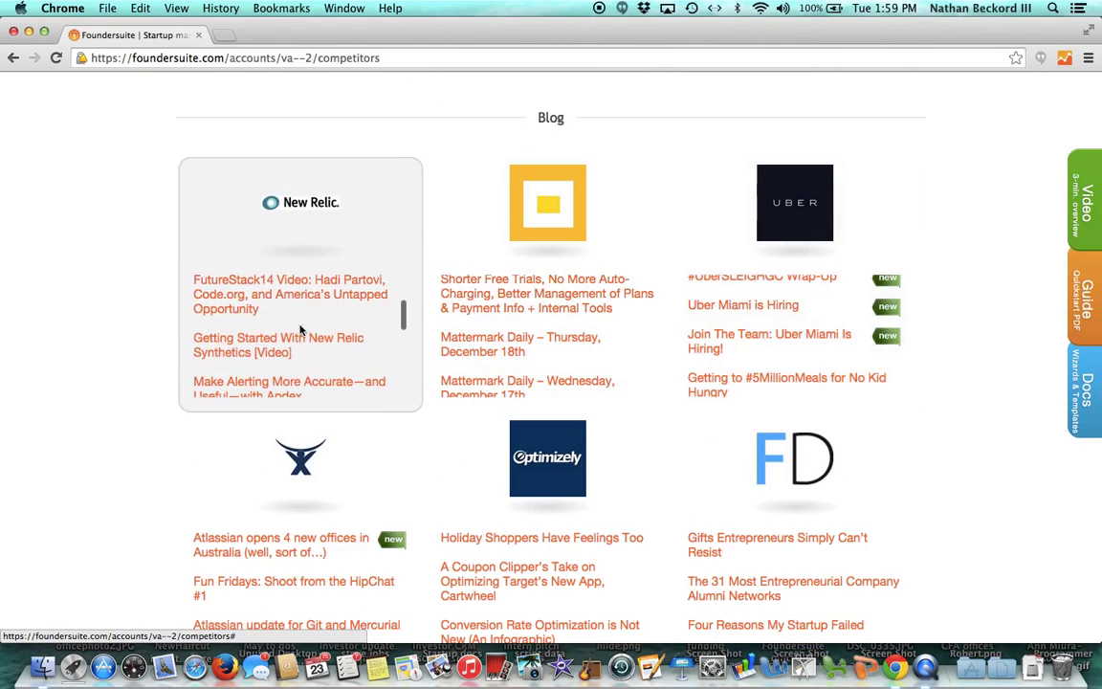
scroll(300, 328, down, 4)
scroll(117, 421, down, 1)
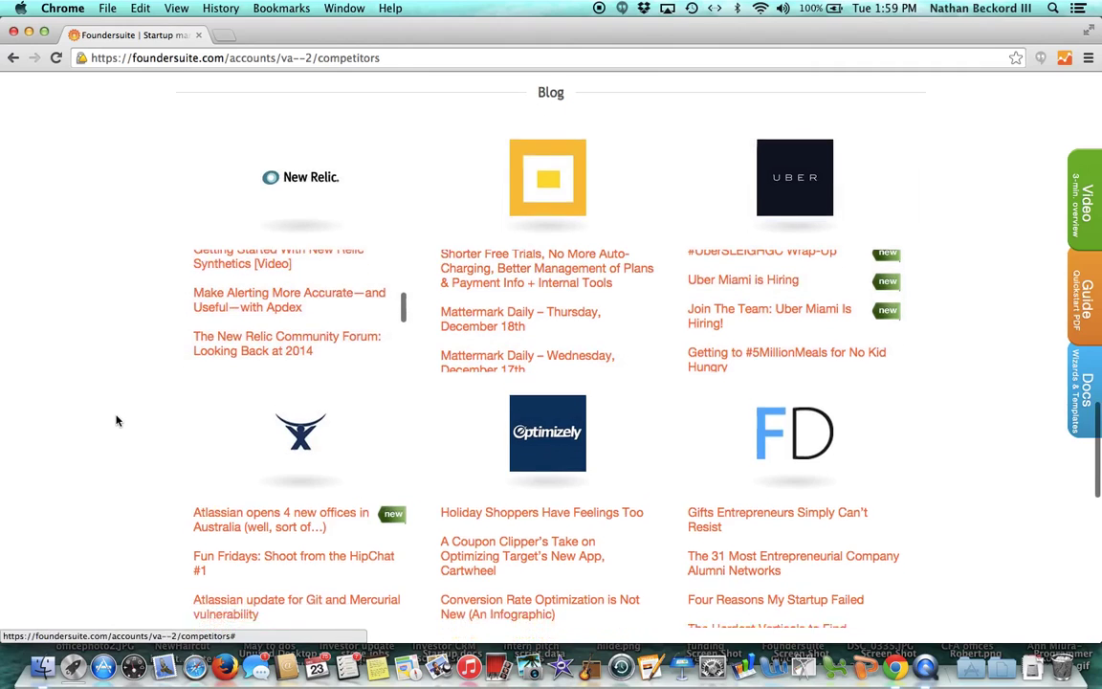
- Examine the Funding and Hiring tables for the tracked companies
scroll(117, 422, down, 8)
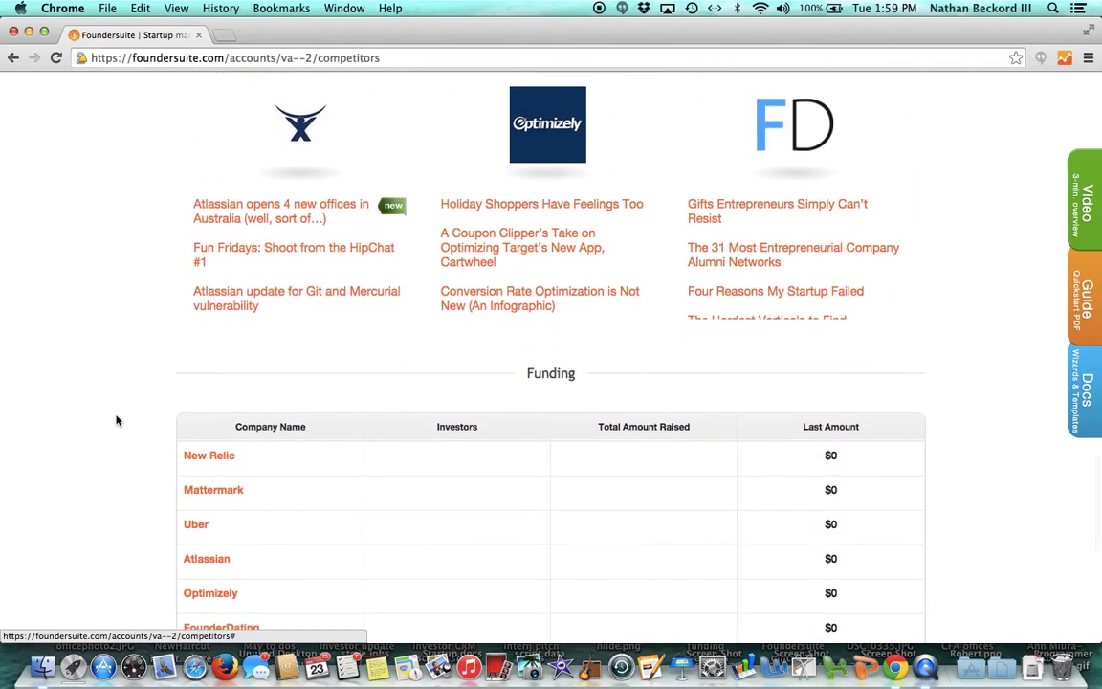
scroll(116, 421, down, 7)
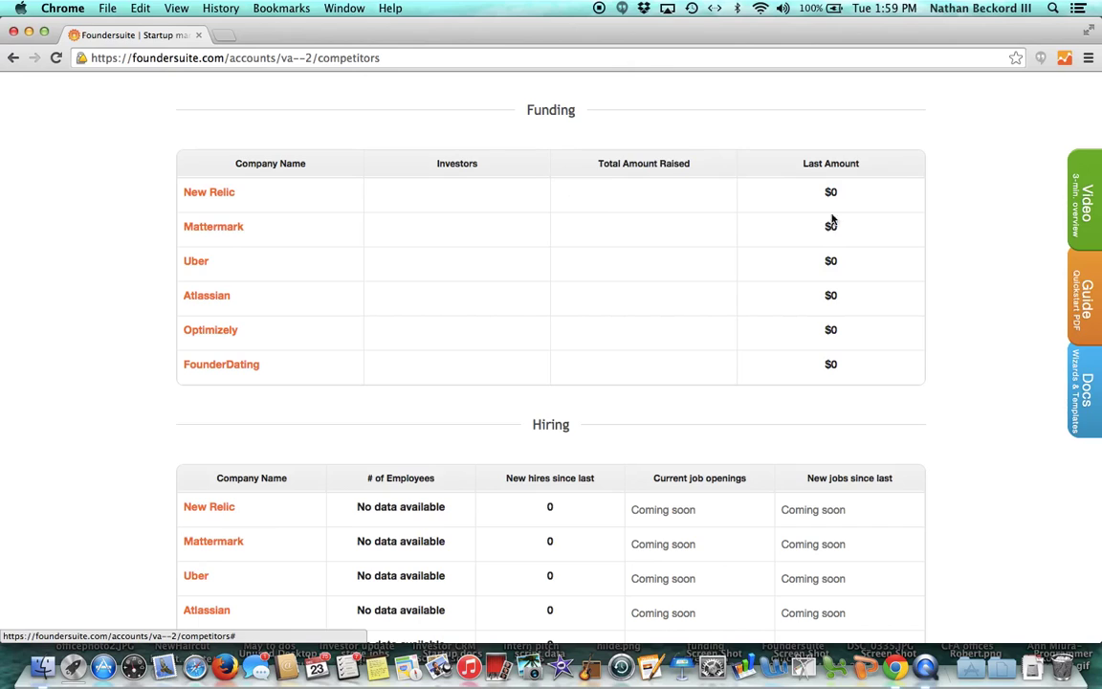
scroll(891, 220, down, 5)
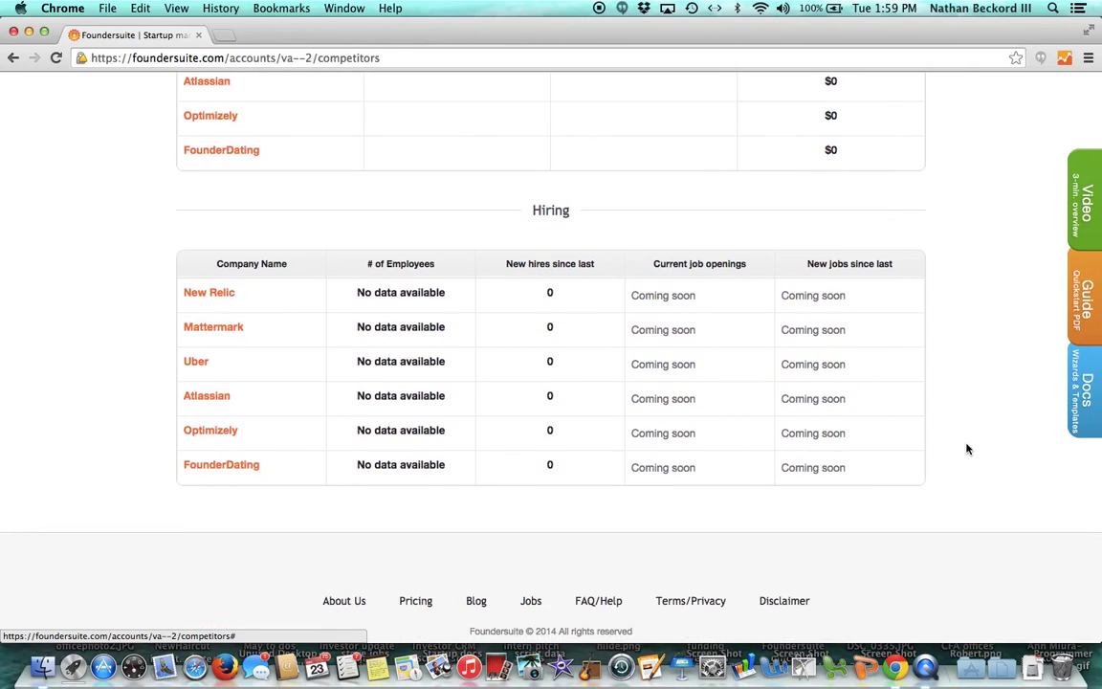
- Open the setup page for adding or editing the monitored company list
scroll(966, 449, up, 15)
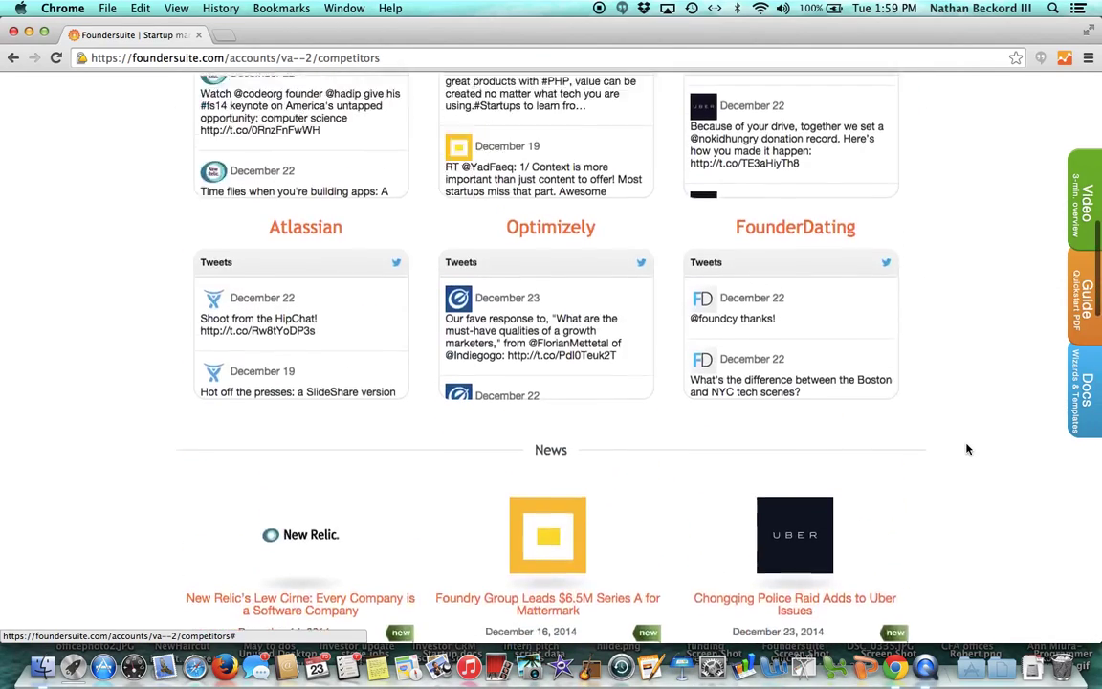
scroll(967, 449, up, 3)
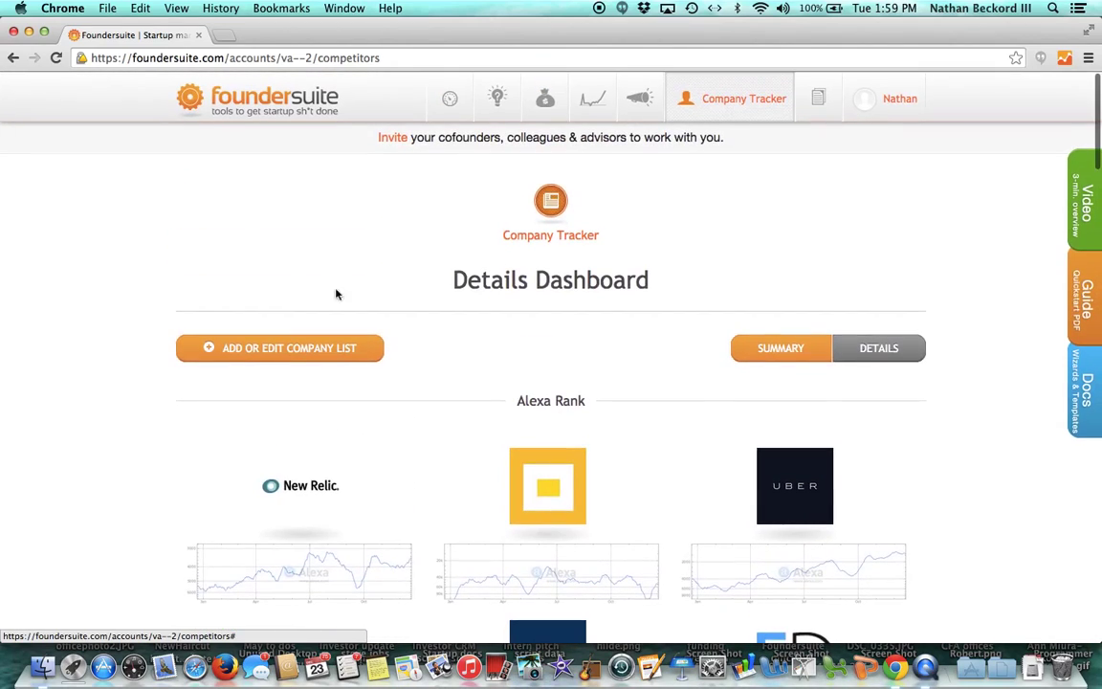
click(256, 350)
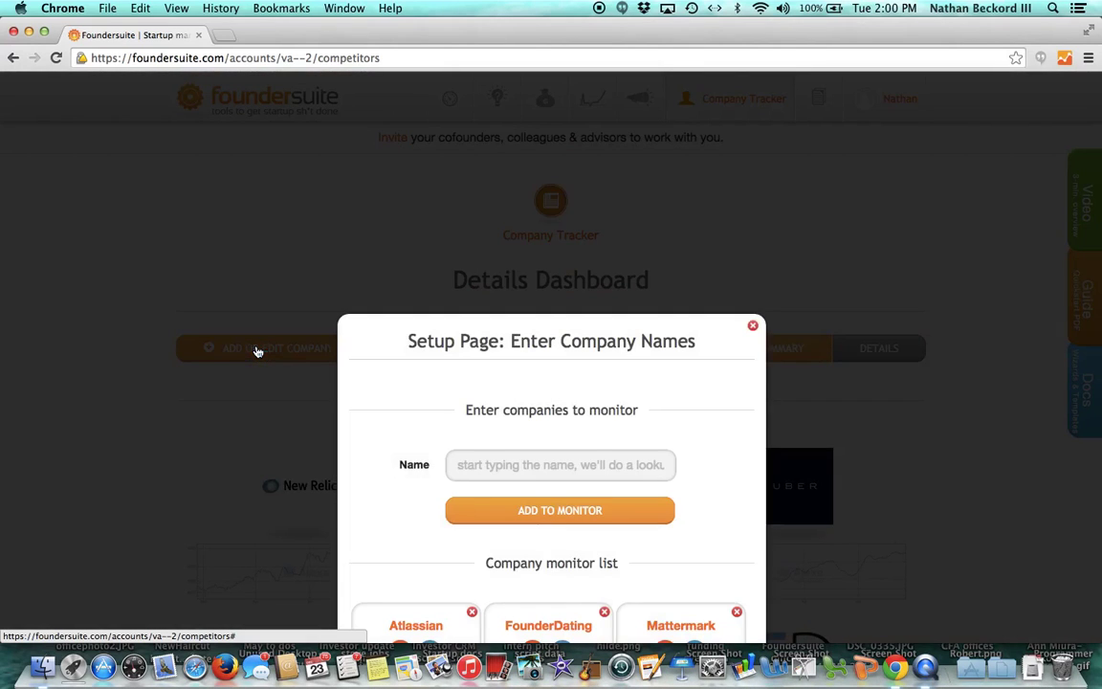
- Look up "Wealthf" as the company to monitor and choose Wealthfront from the suggestions
scroll(260, 350, down, 5)
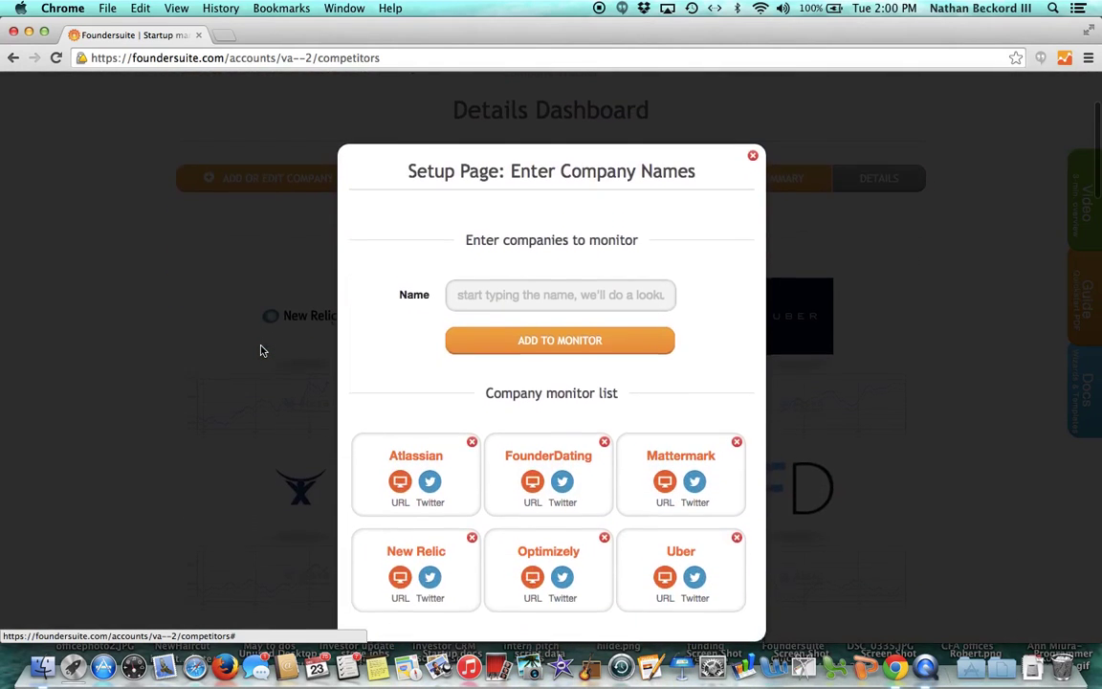
click(495, 253)
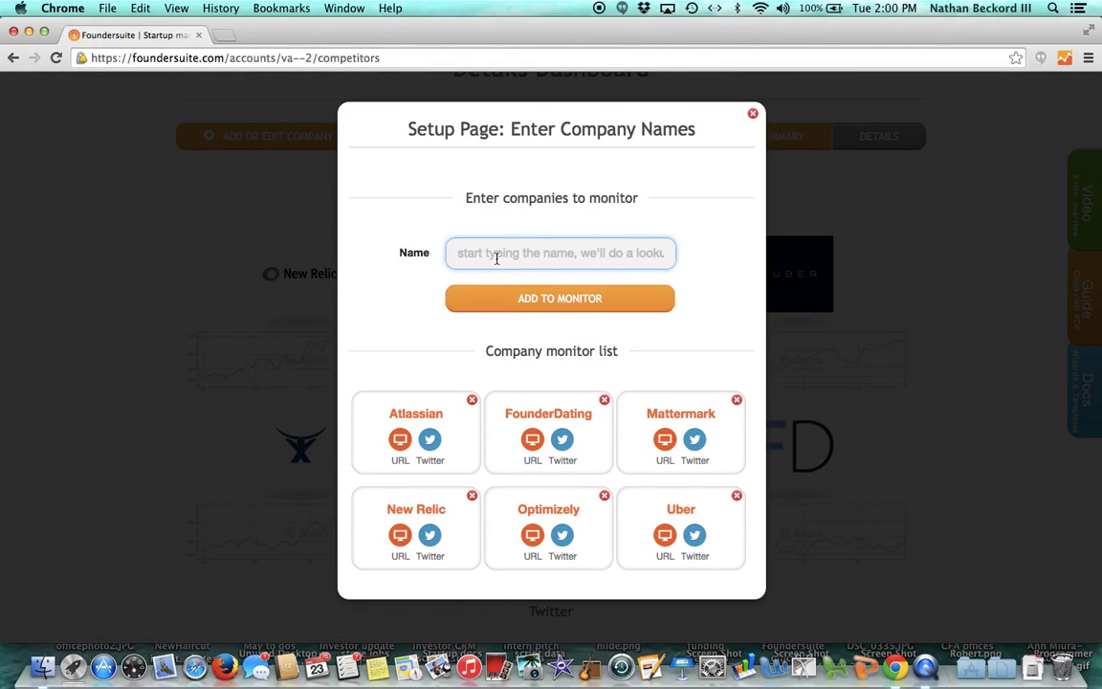
text(Weal)
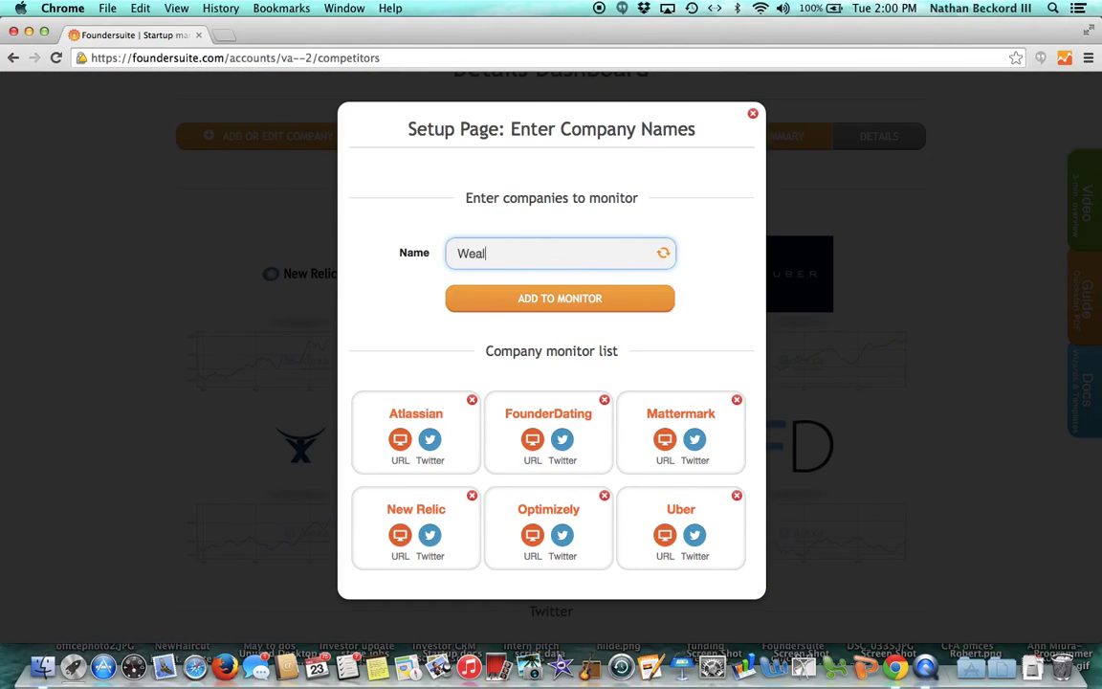
text(thf)
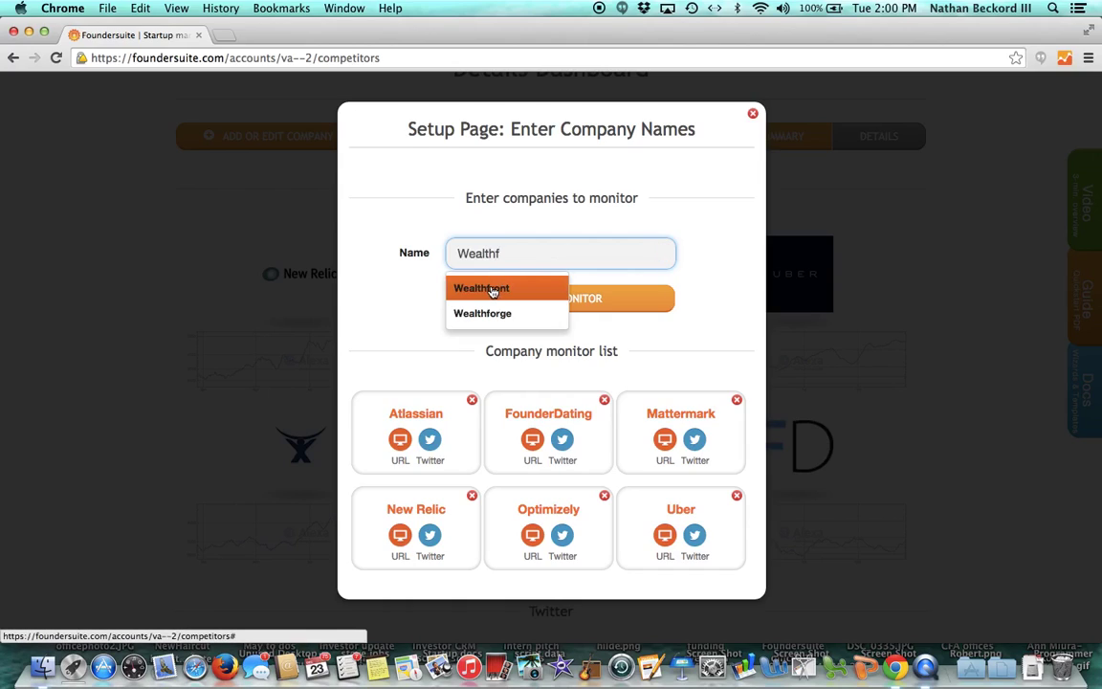
key(Down)
key(Up)
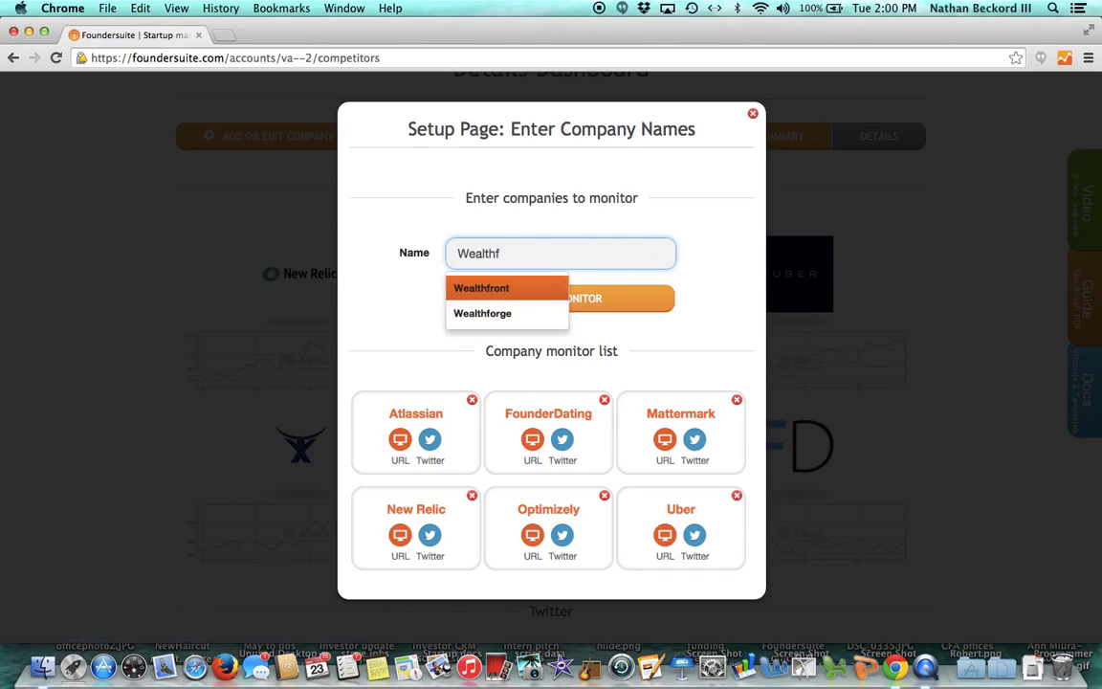
key(Return)
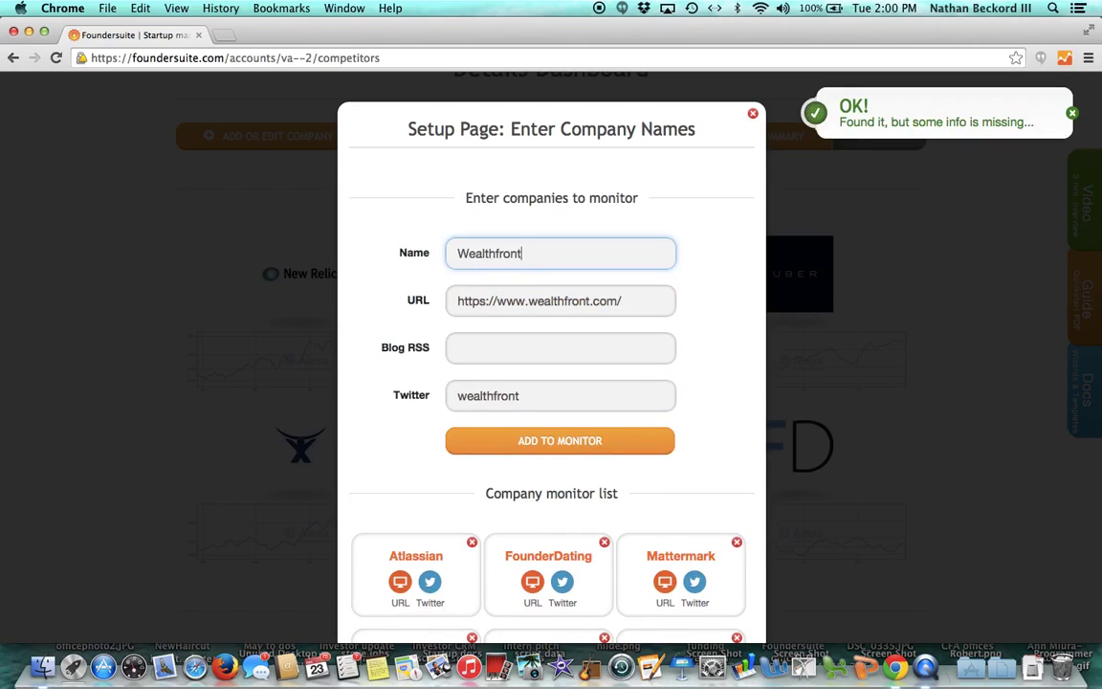
- Search Google for "Wealthfront Blog" and open the Wealthfront Knowledge Center result at blog.wealthfront.com
click(531, 349)
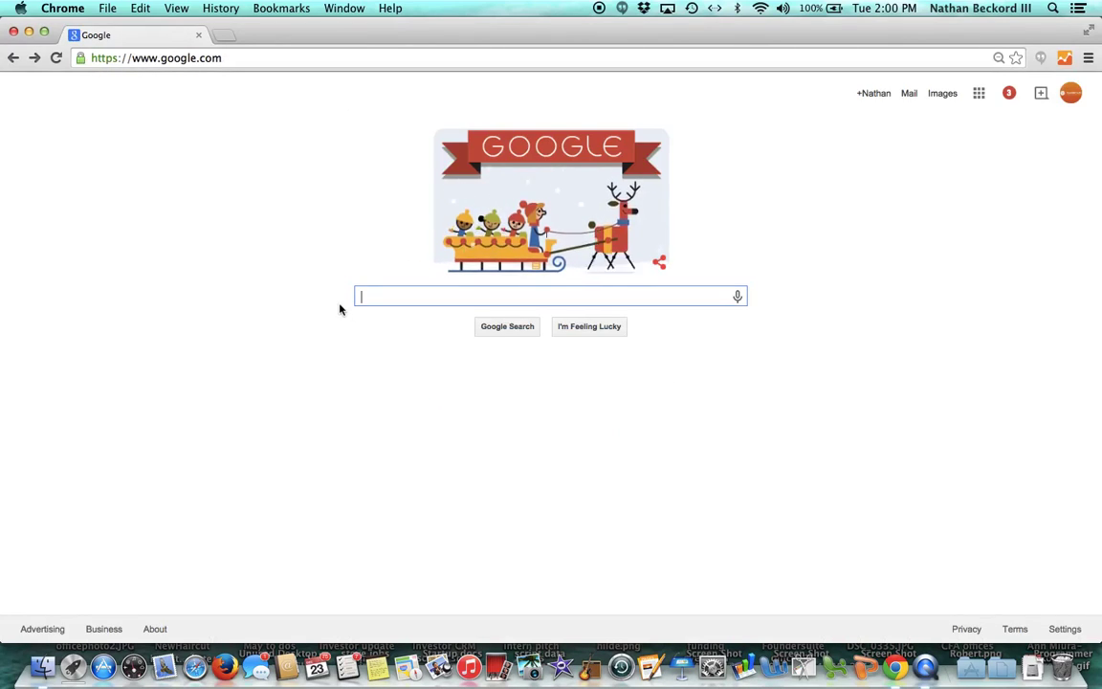
text(Wel)
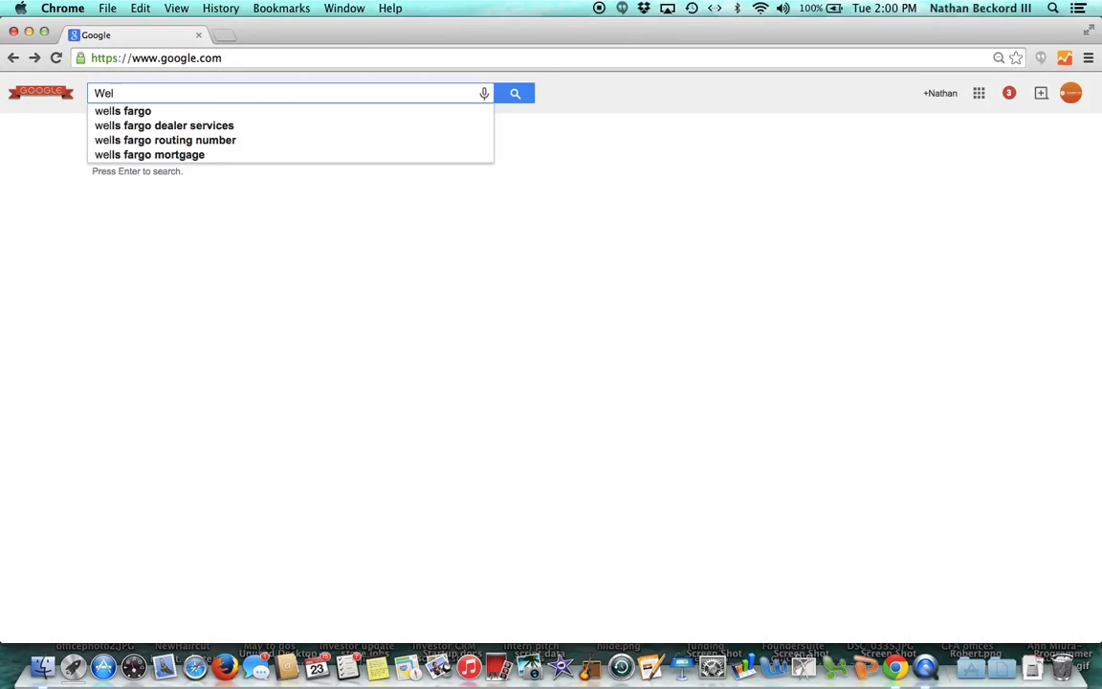
key(BackSpace)
text(alth)
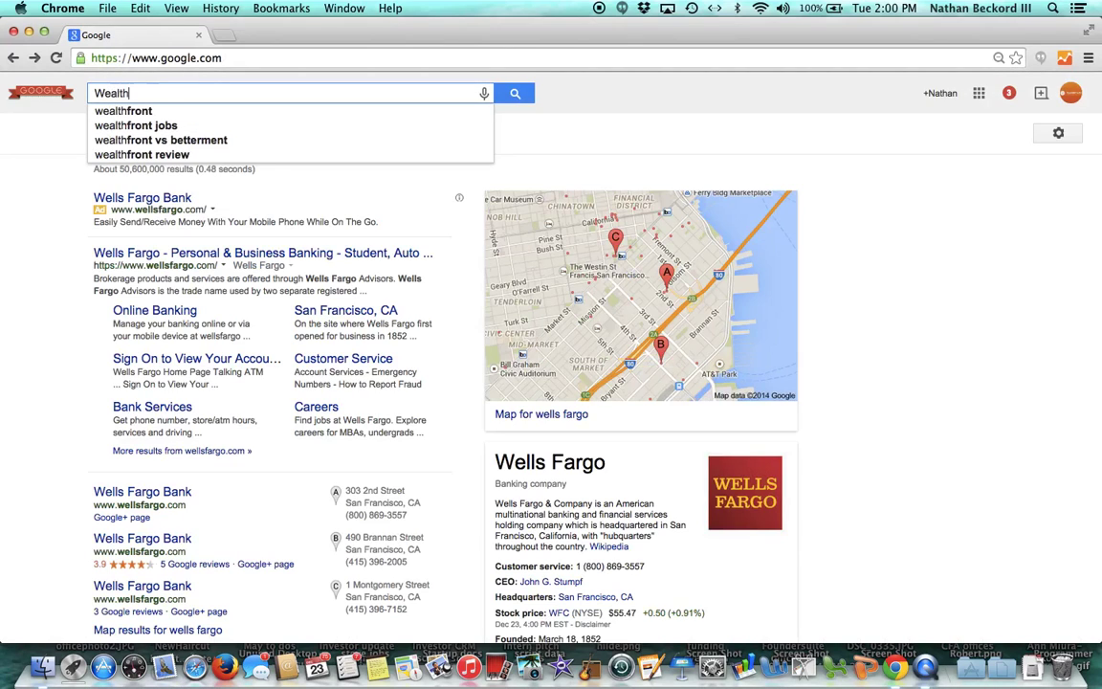
text(front Blog)
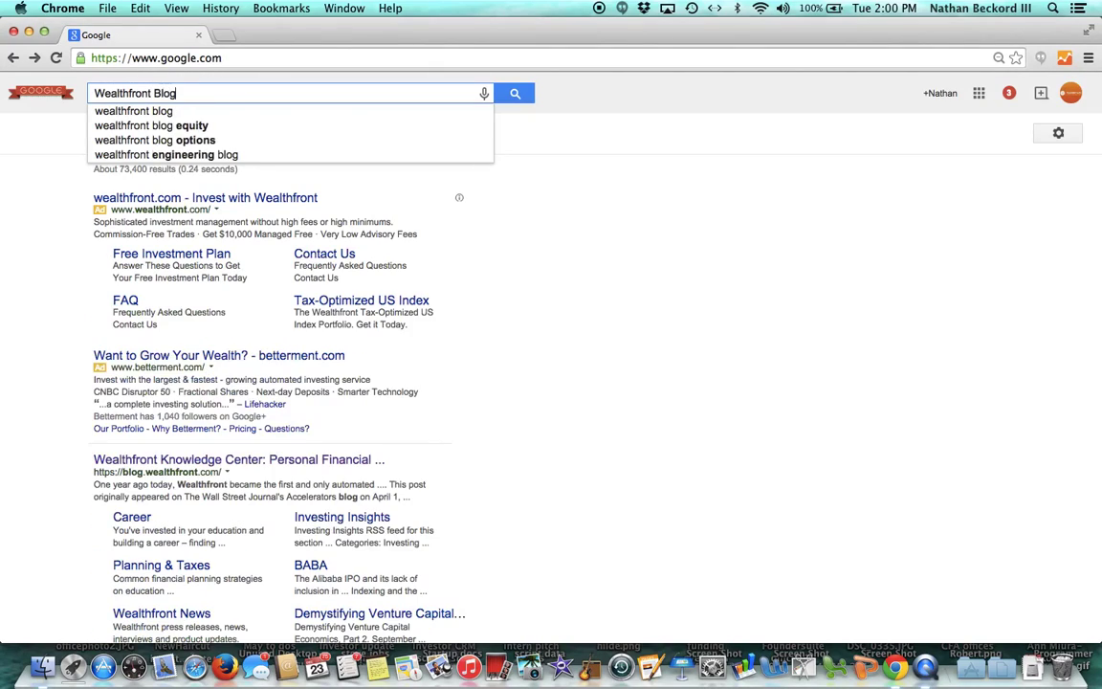
key(Return)
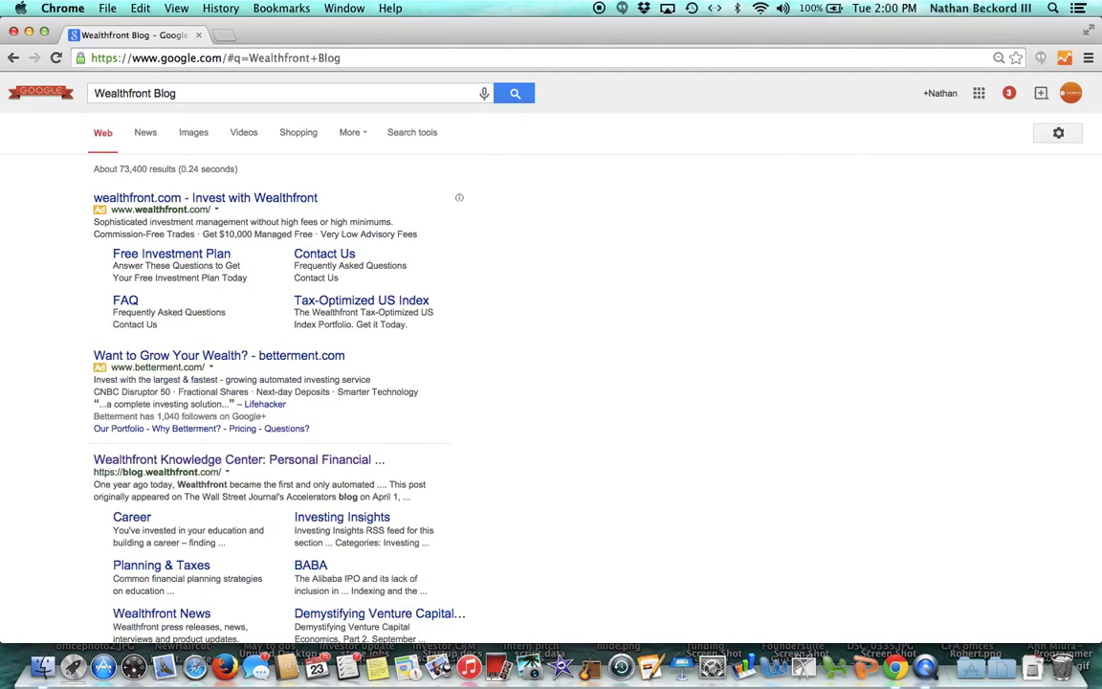
scroll(547, 365, down, 2)
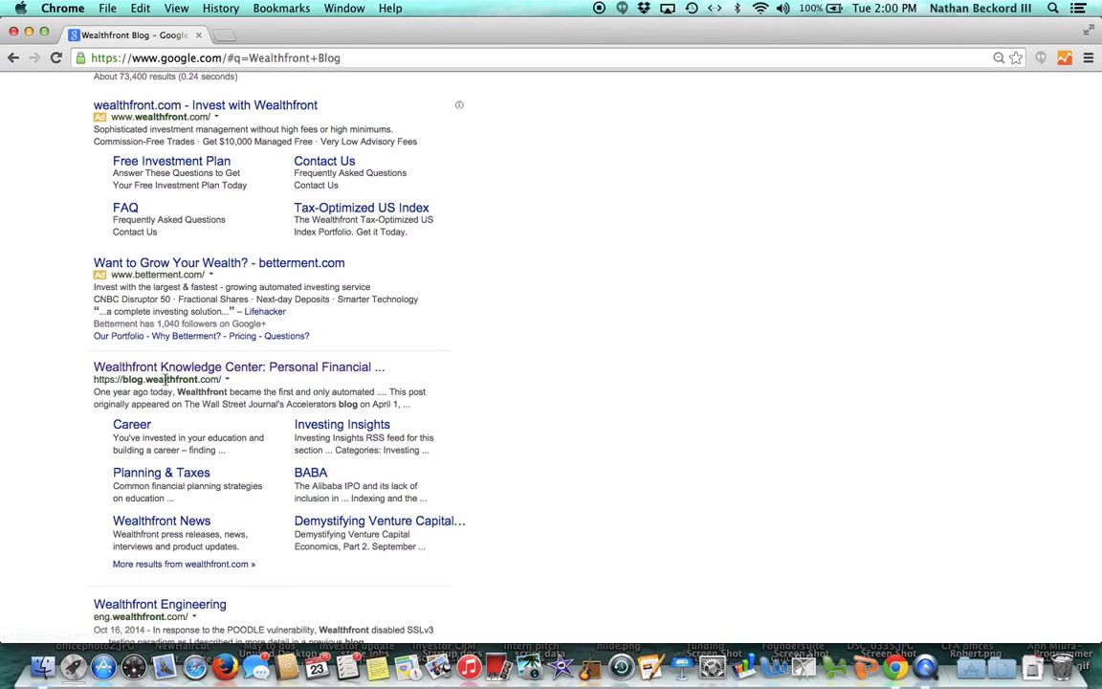
click(174, 371)
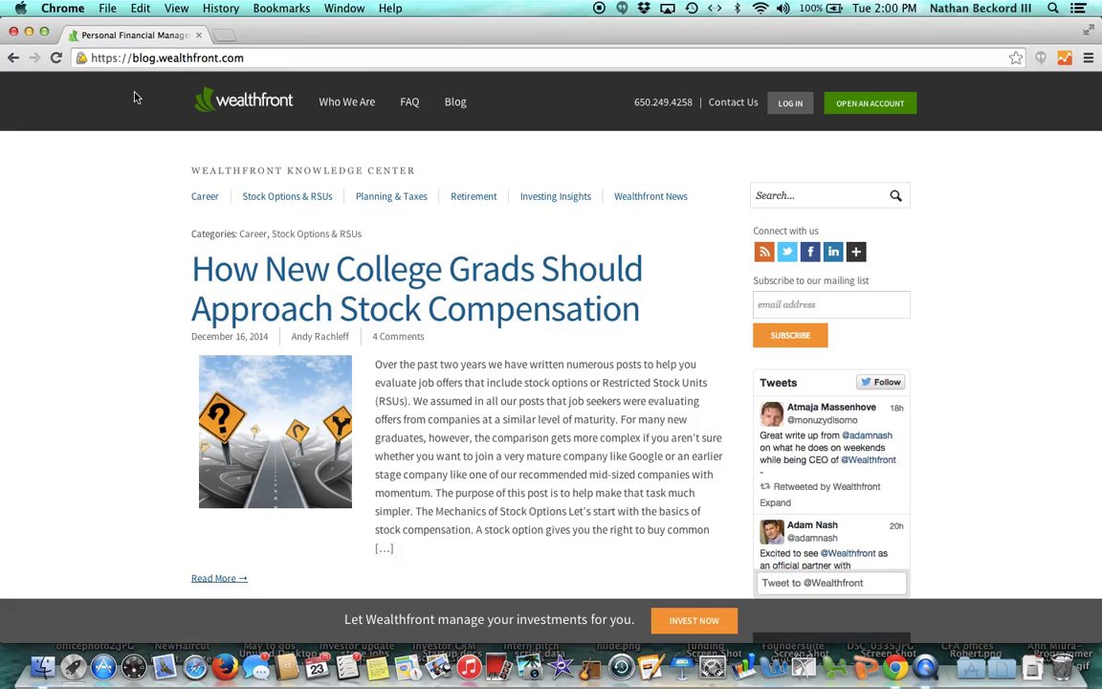
- Open the HTML source of the Wealthfront blog page
click(142, 10)
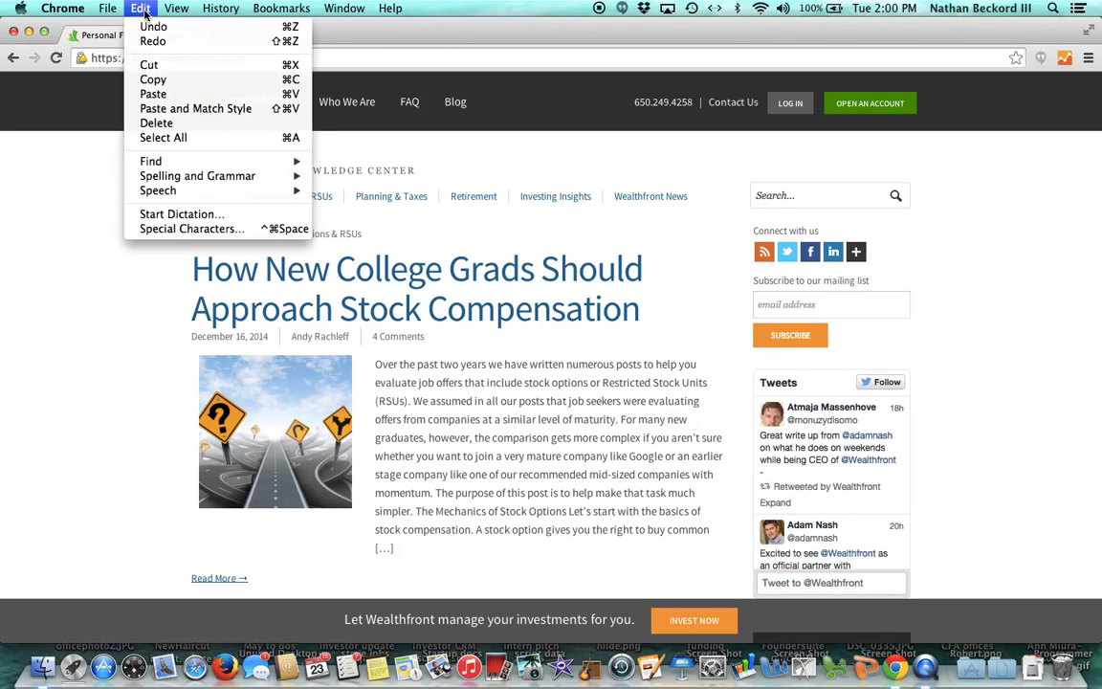
mouse_move(176, 13)
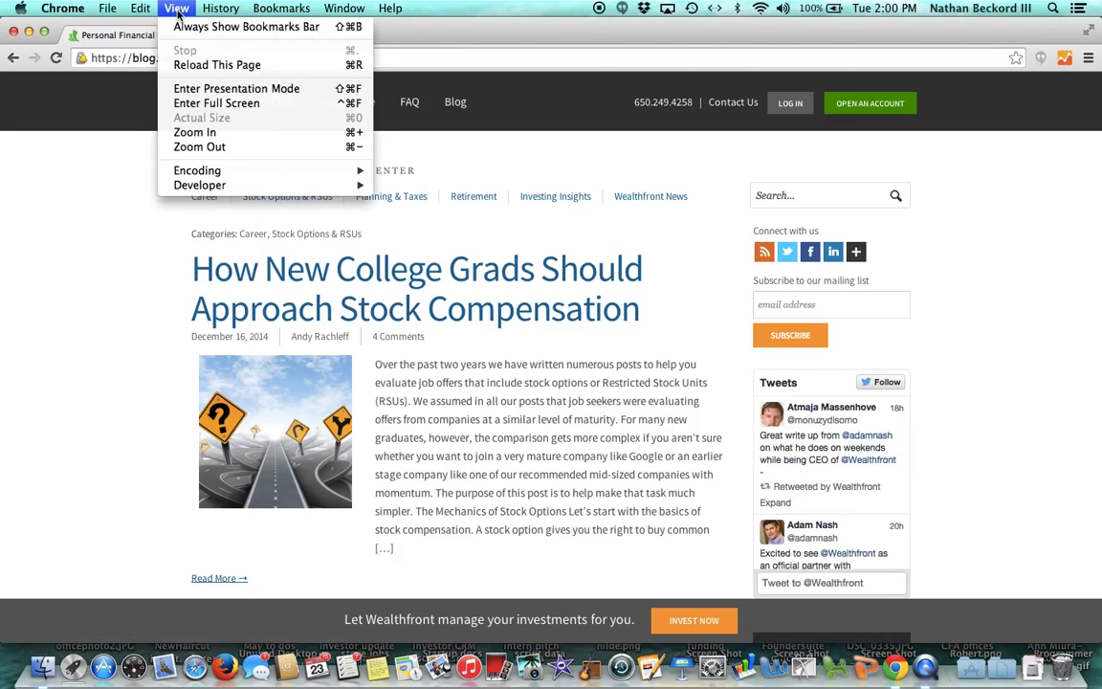
mouse_move(278, 188)
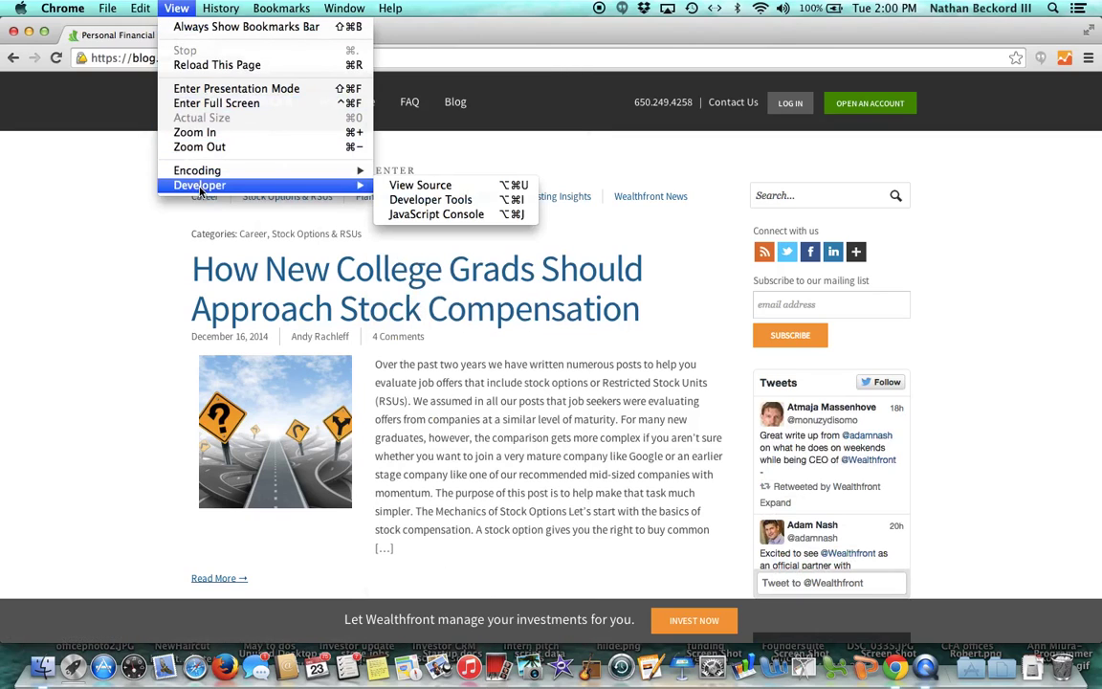
click(397, 186)
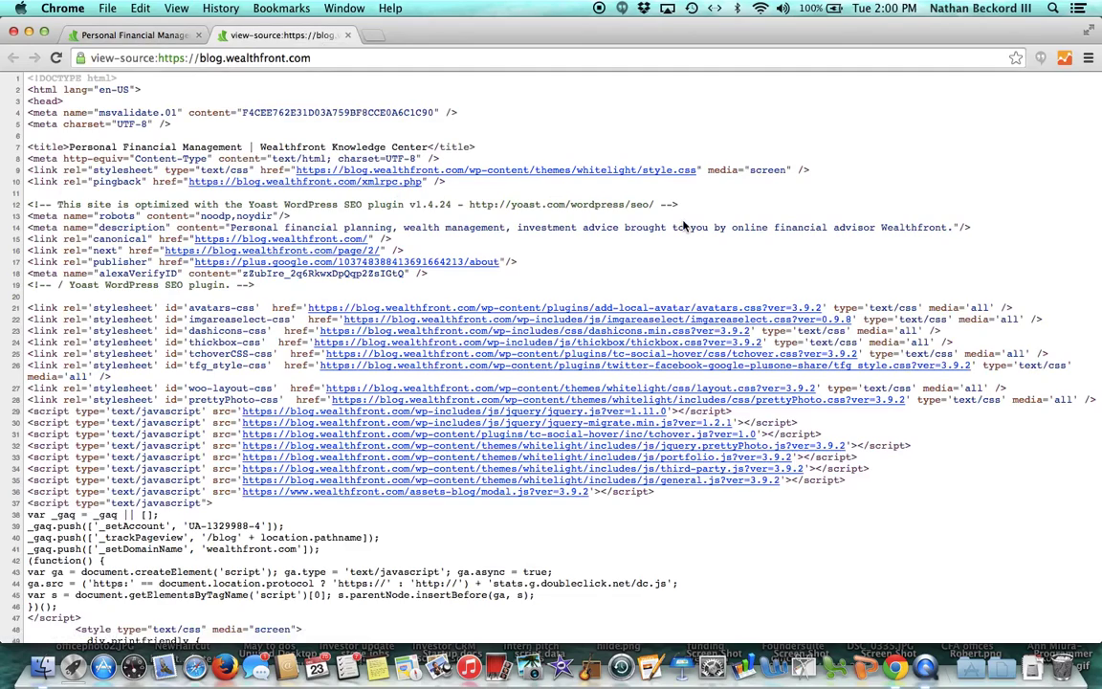
- Search the blog's source code for "rss"
key(super+f)
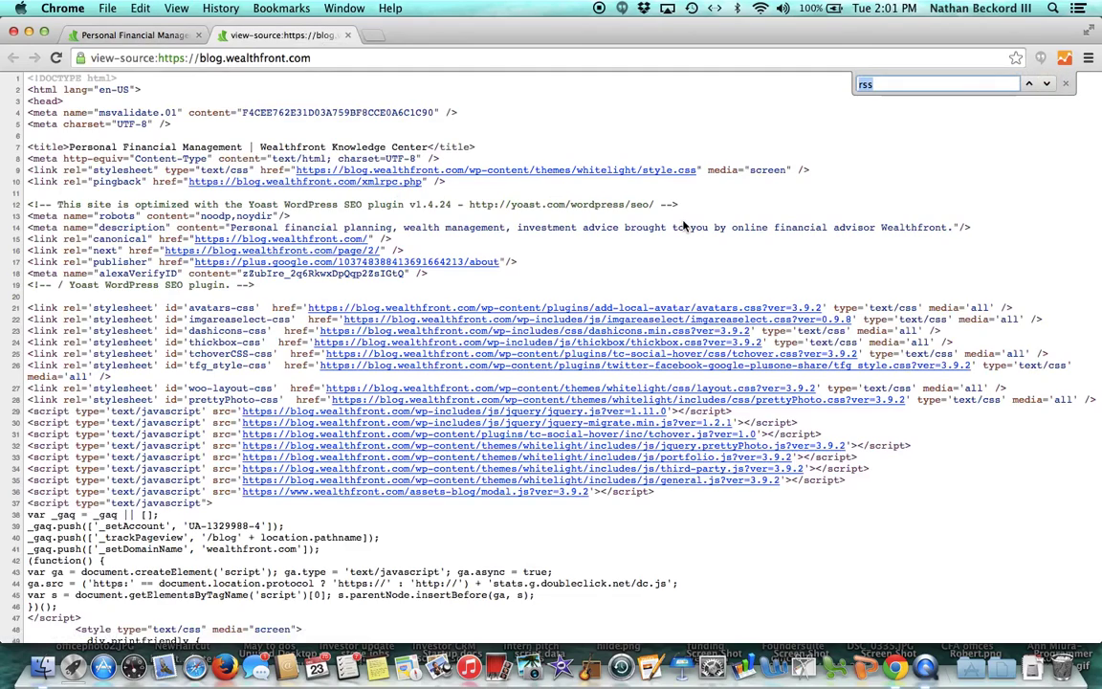
key(Right)
key(BackSpace)
key(BackSpace)
key(BackSpace)
text(rss)
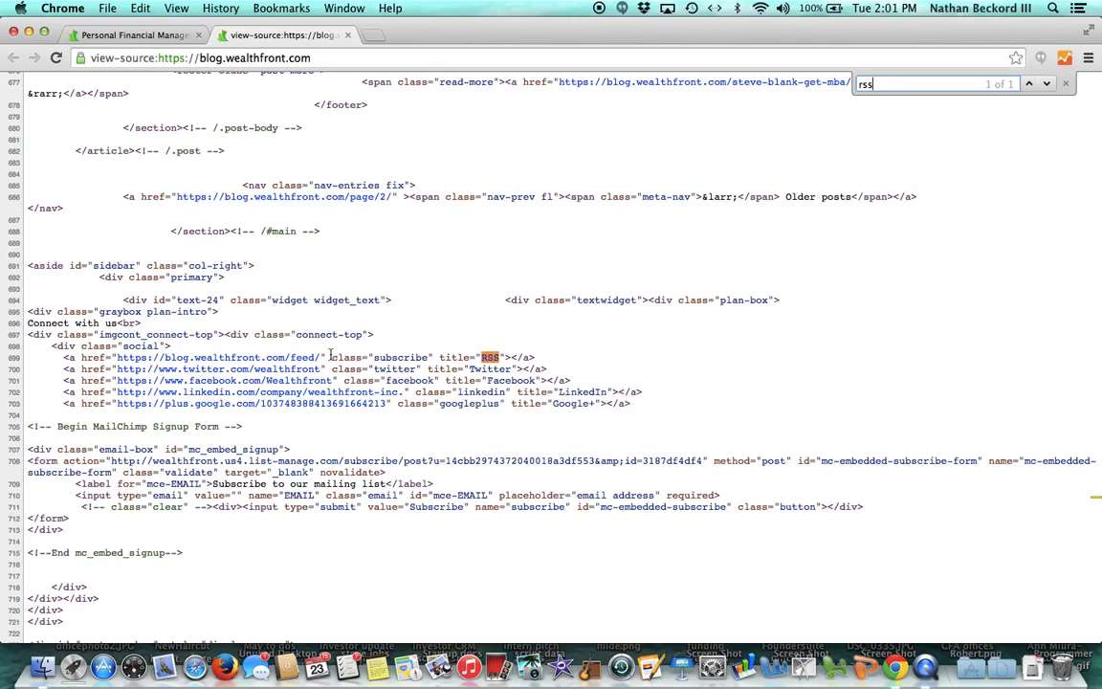
drag(322, 357, 116, 358)
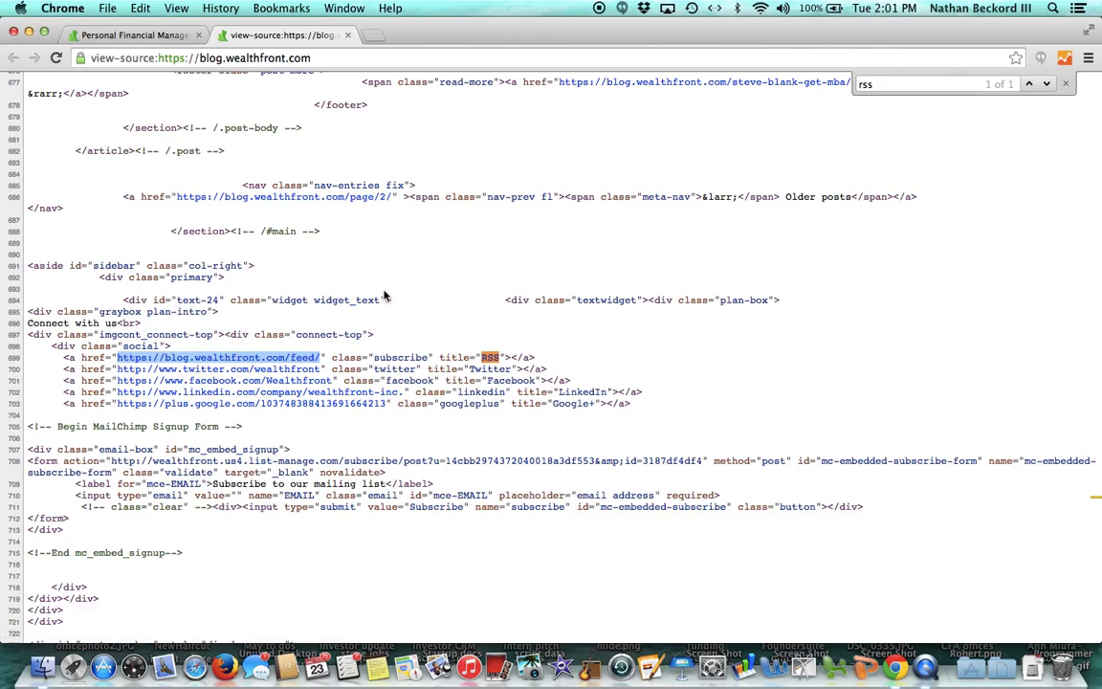
key(super+c)
key(super+grave)
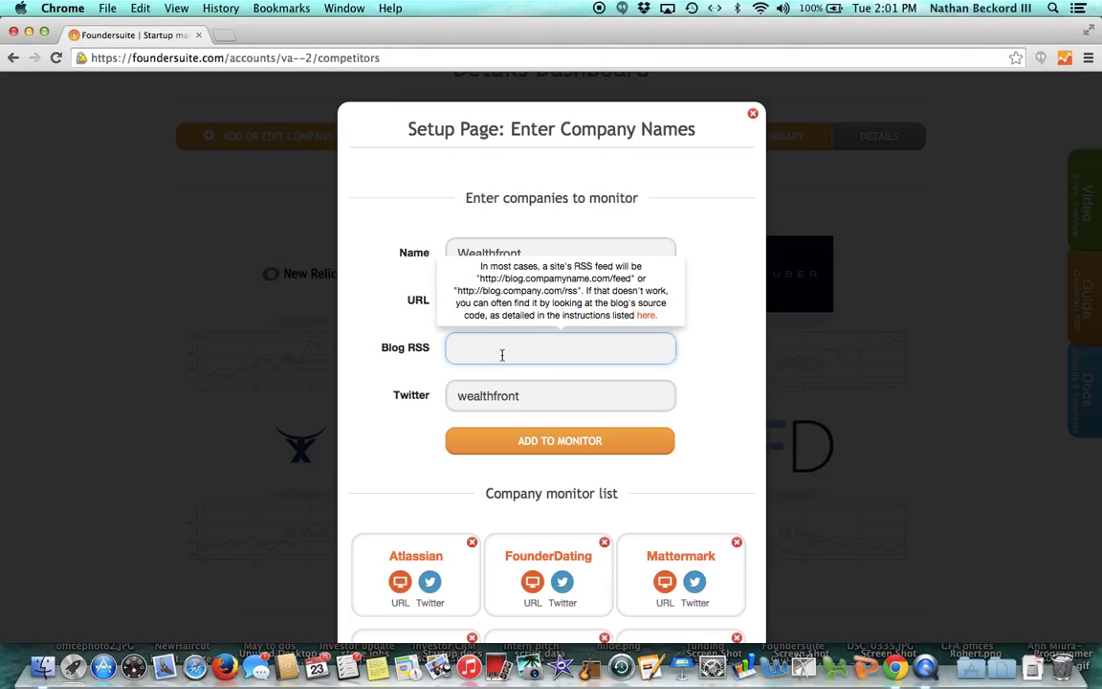
key(super+v)
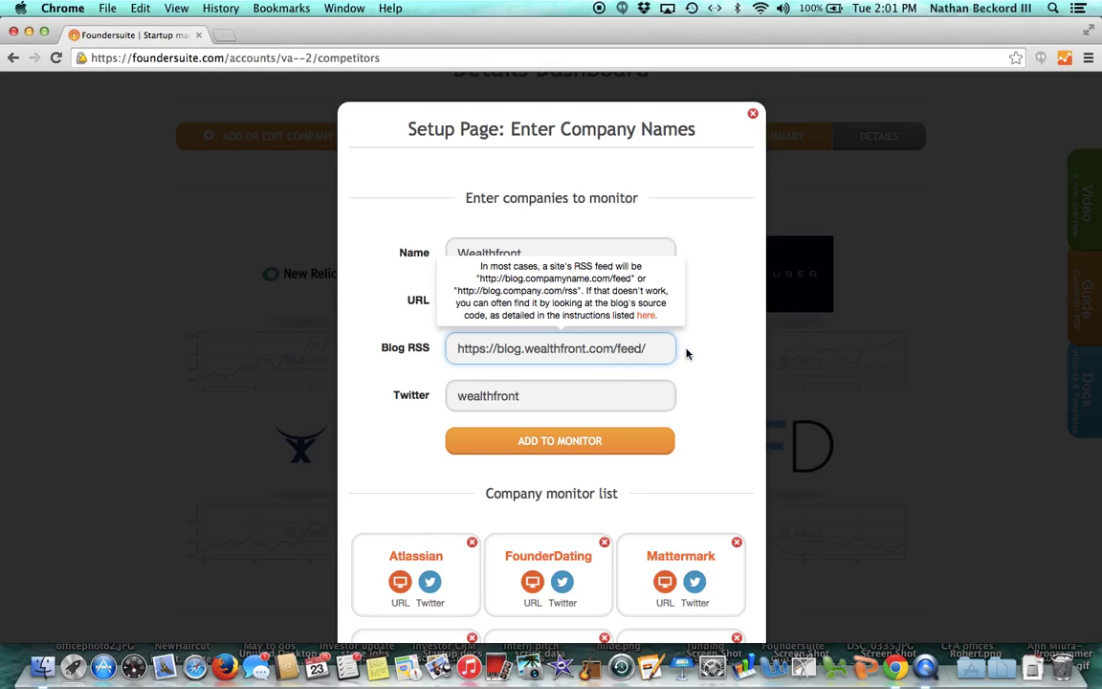
- Add Wealthfront to the company monitor list and close the setup page
click(617, 448)
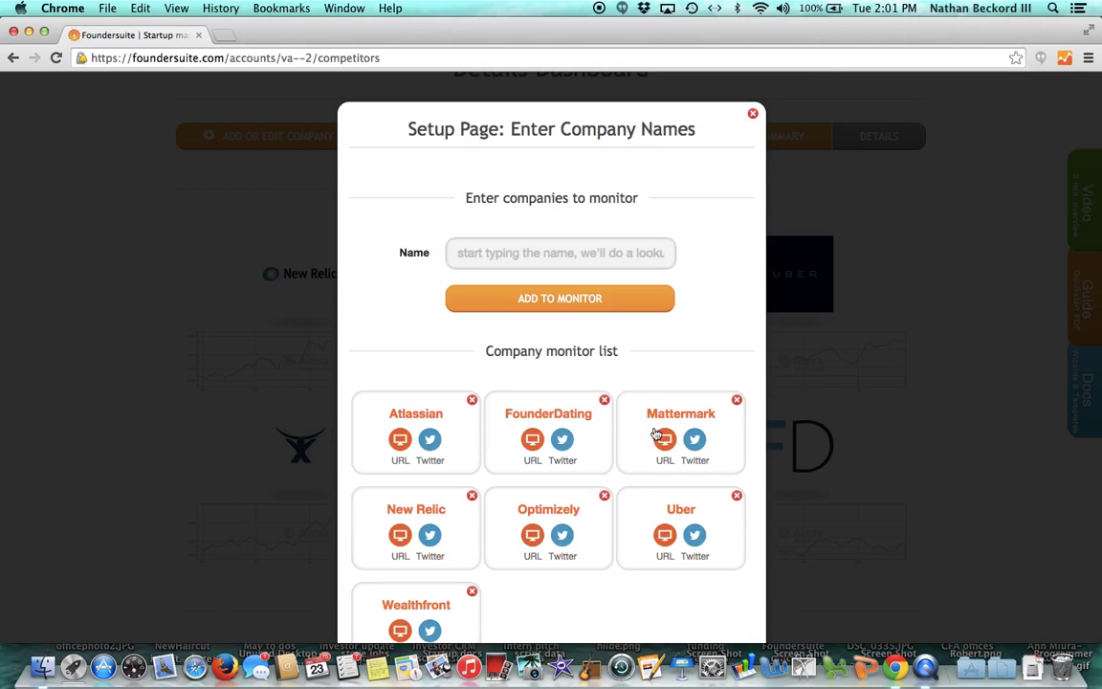
scroll(888, 359, down, 3)
click(888, 359)
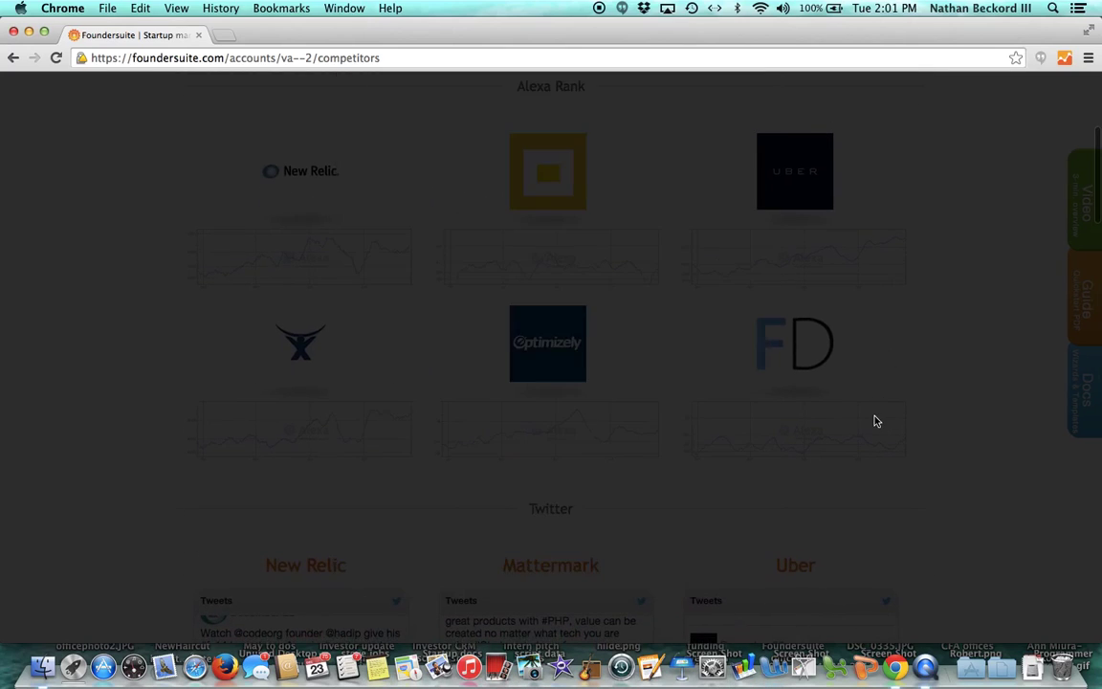
scroll(945, 418, down, 10)
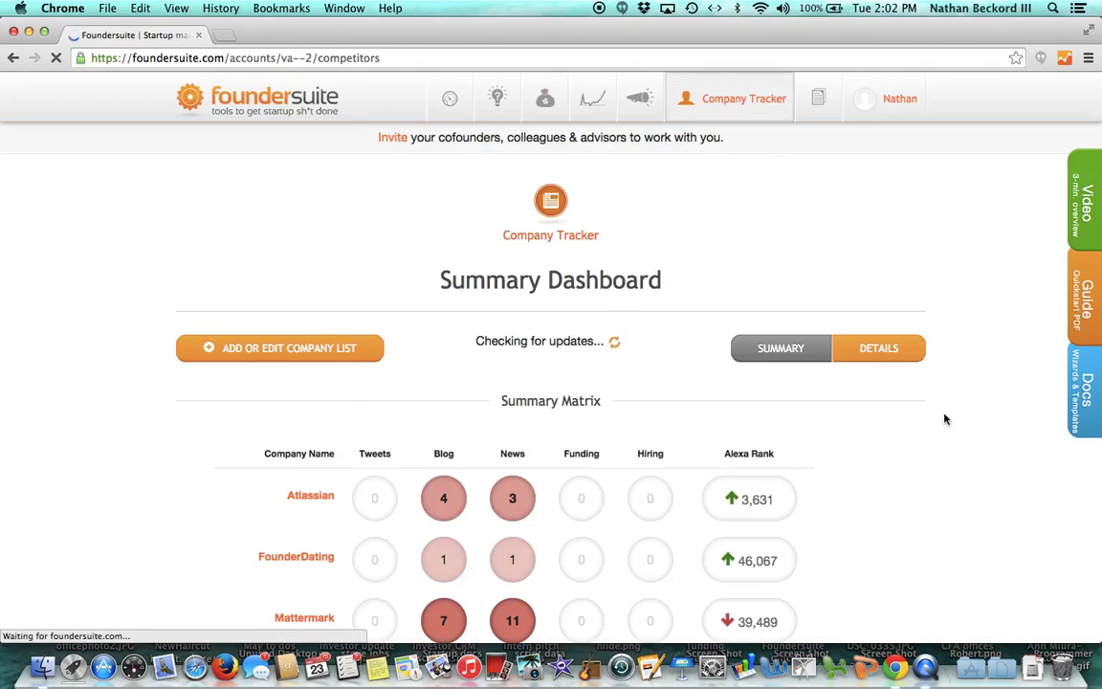
- Switch to the Details Dashboard and view Wealthfront's Alexa Rank chart
scroll(944, 418, up, 4)
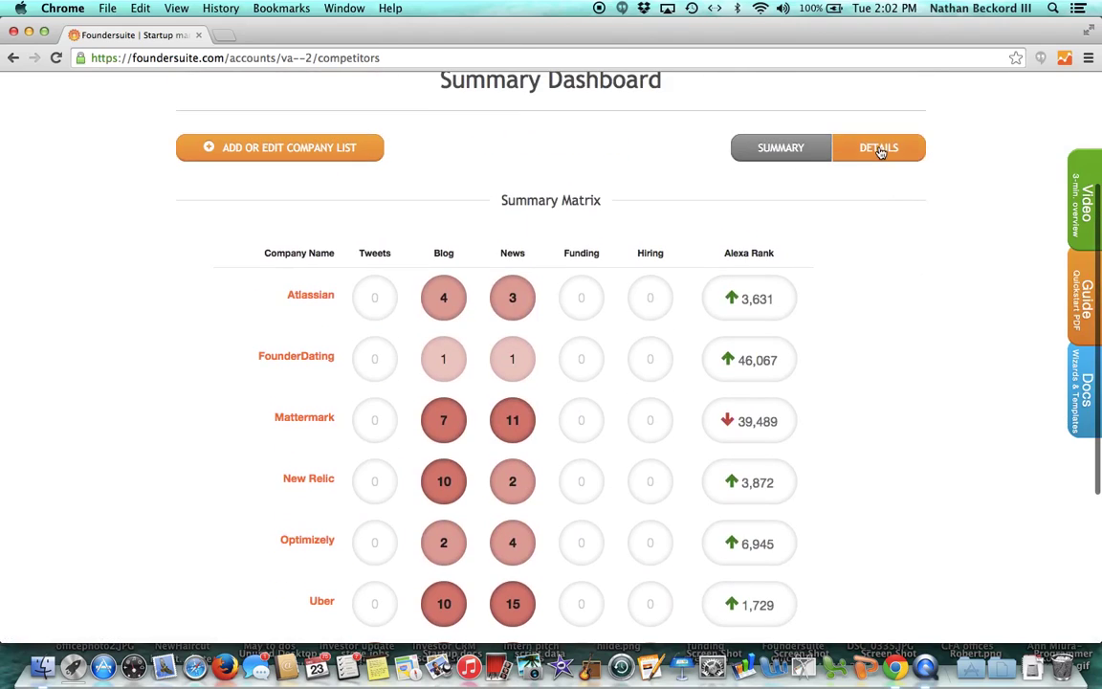
click(880, 150)
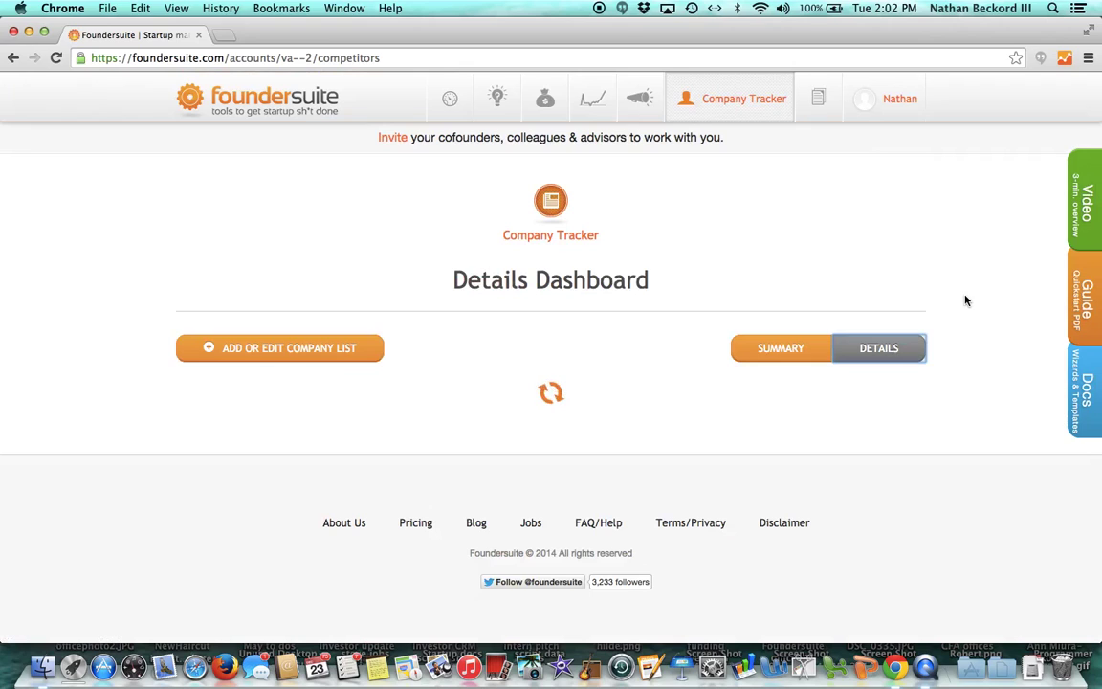
scroll(965, 301, down, 5)
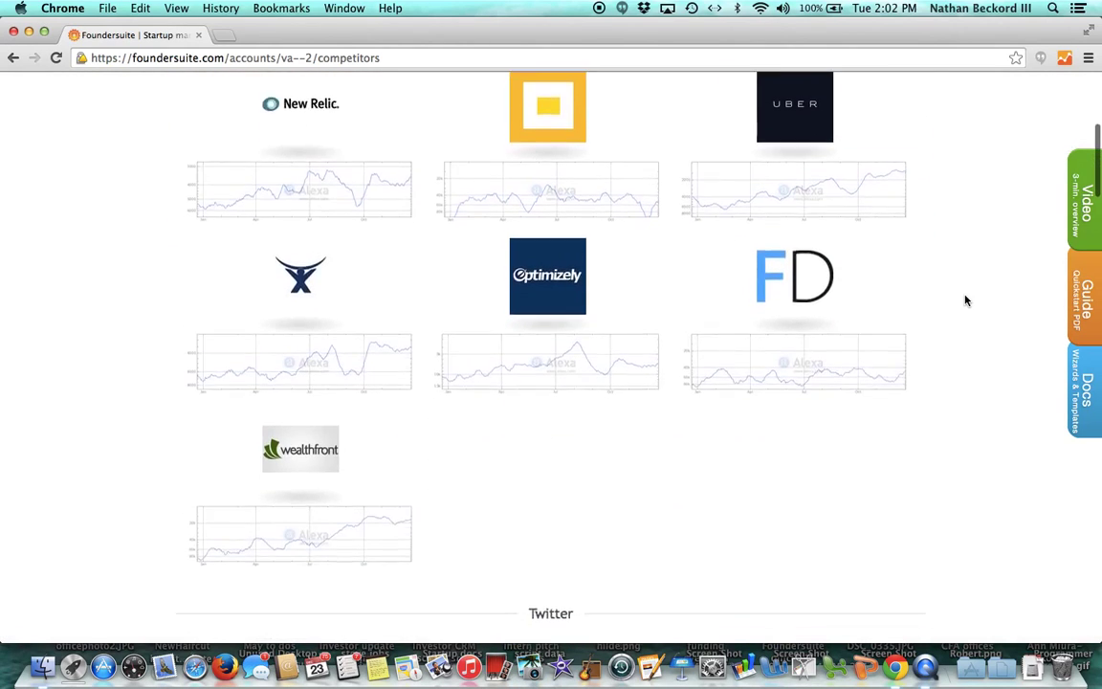
scroll(965, 301, down, 4)
scroll(965, 301, up, 2)
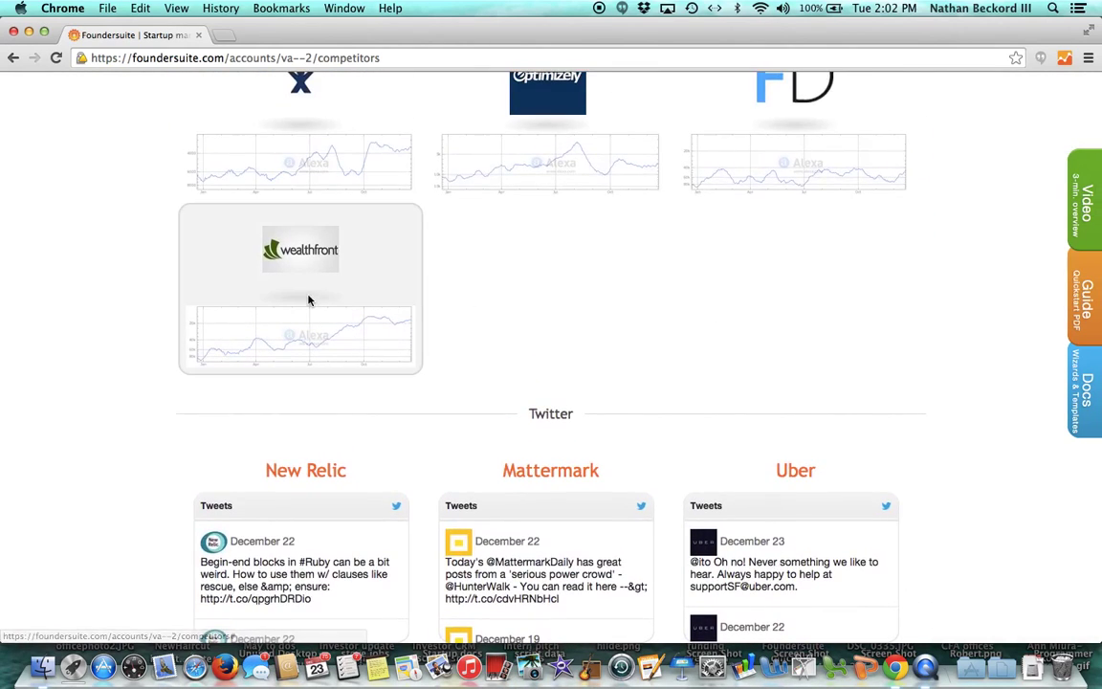
- Examine Wealthfront's entries in the Twitter, News and Blog sections
scroll(986, 347, down, 3)
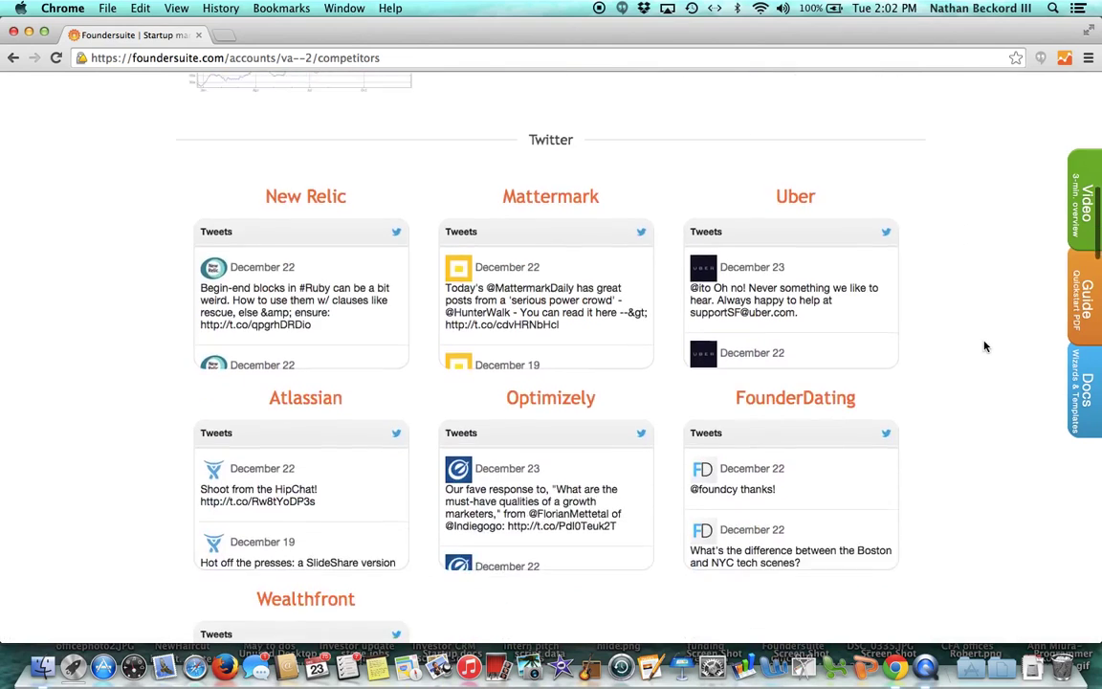
scroll(986, 346, down, 3)
scroll(985, 346, up, 2)
scroll(986, 346, down, 3)
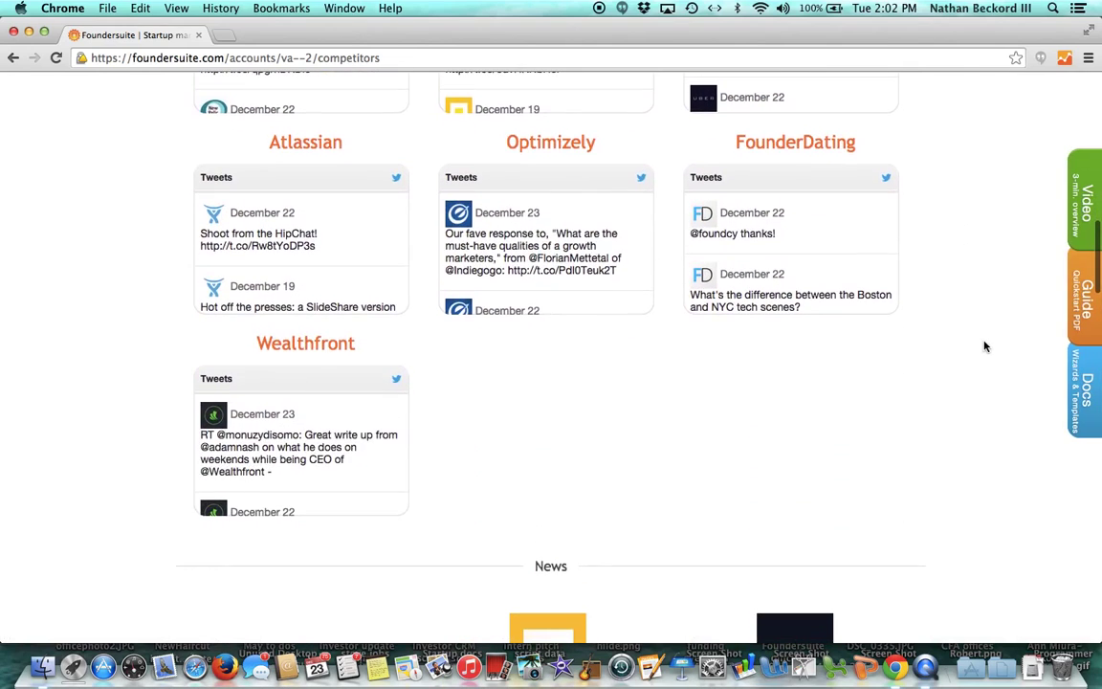
scroll(364, 441, down, 4)
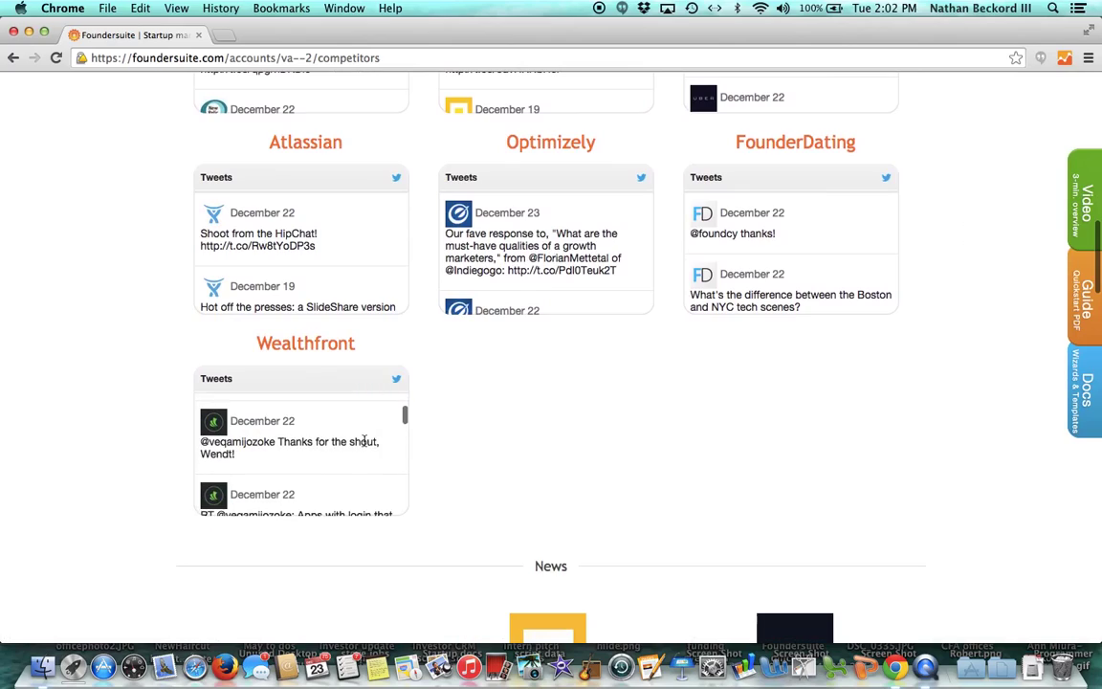
scroll(103, 477, down, 8)
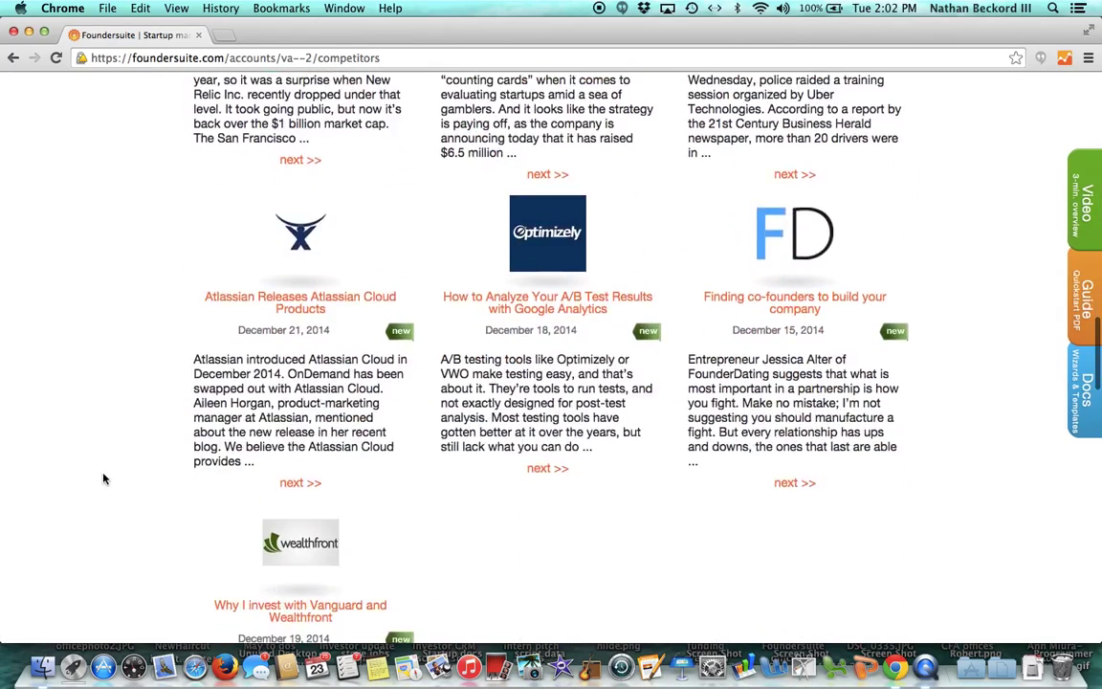
scroll(105, 478, down, 5)
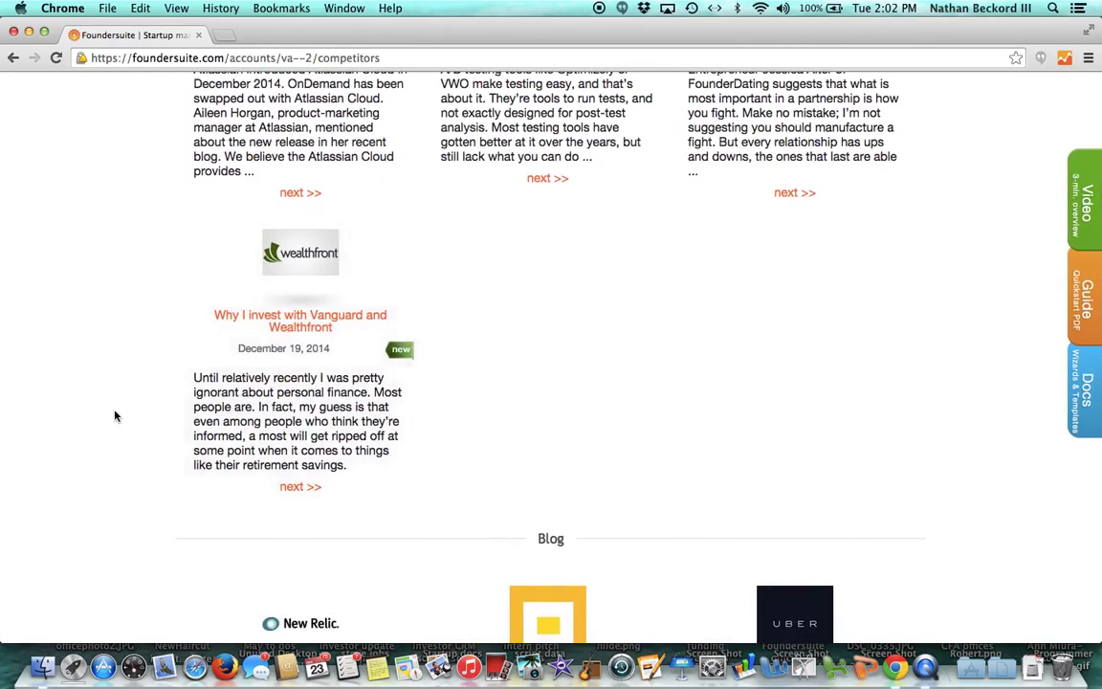
scroll(115, 415, down, 12)
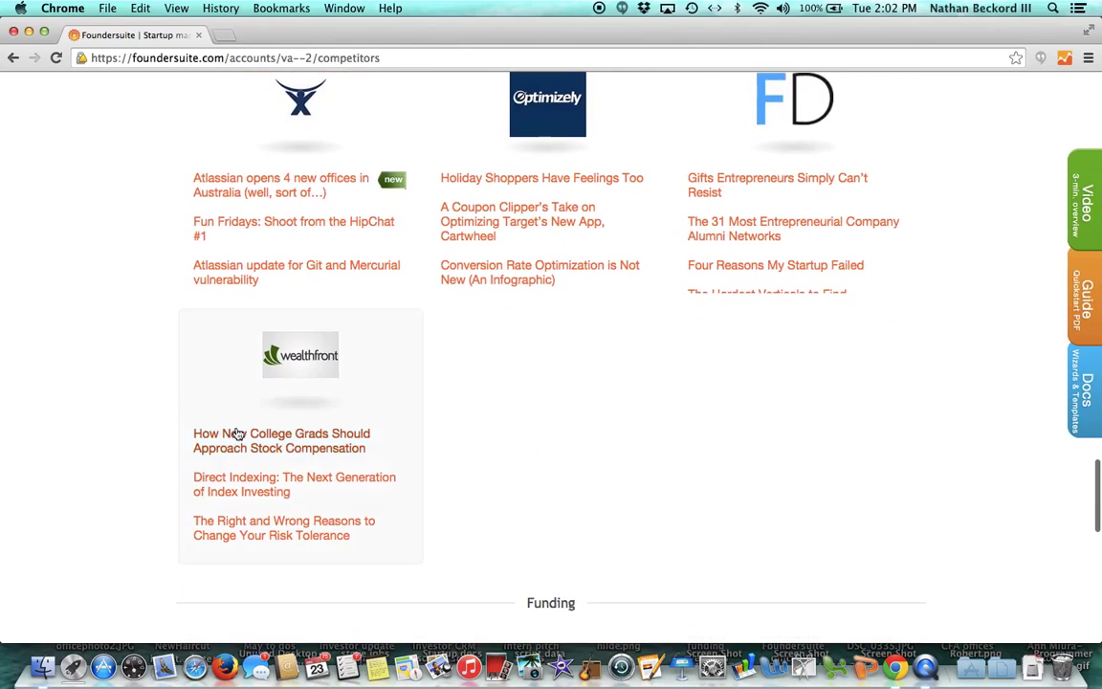
- Look through Wealthfront's older blog posts and examine the Funding table of the monitored companies
scroll(238, 434, down, 5)
scroll(108, 457, down, 1)
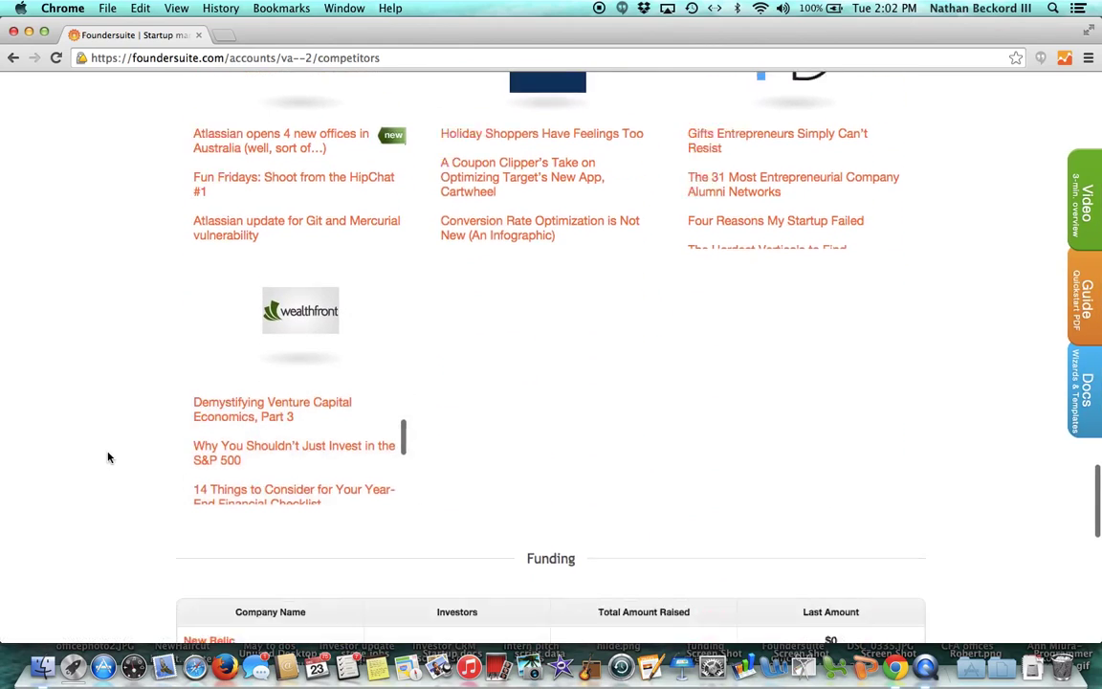
scroll(108, 458, down, 5)
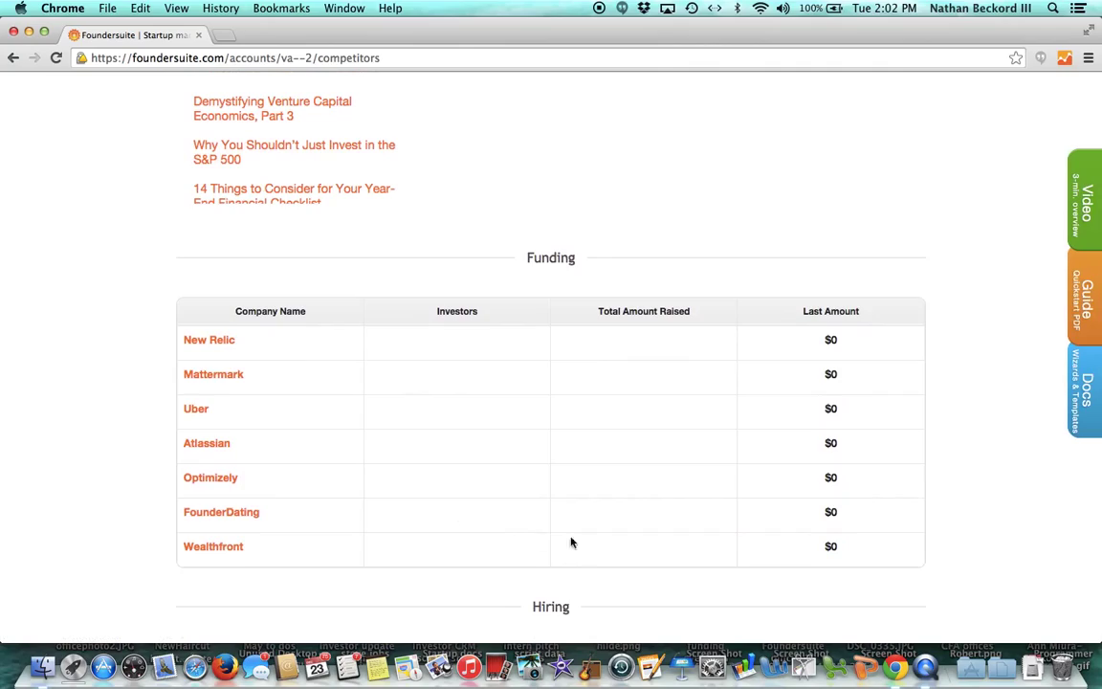
- Return through the Blog and News sections to review the monitored companies' tweets in the Twitter section
scroll(657, 521, up, 14)
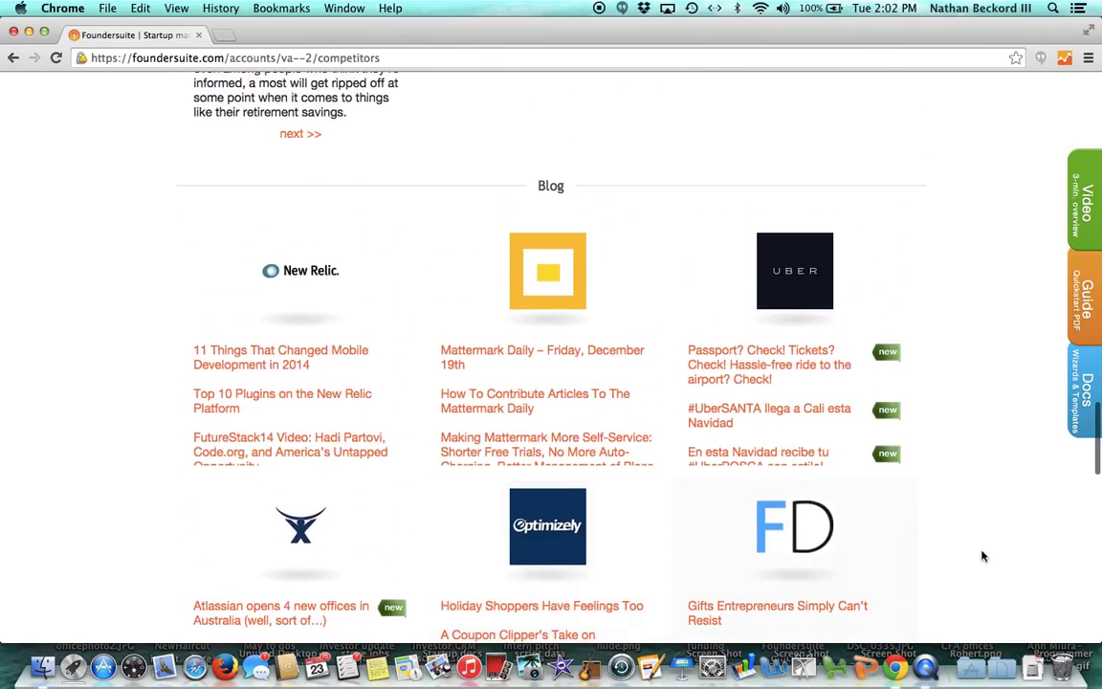
scroll(982, 556, up, 12)
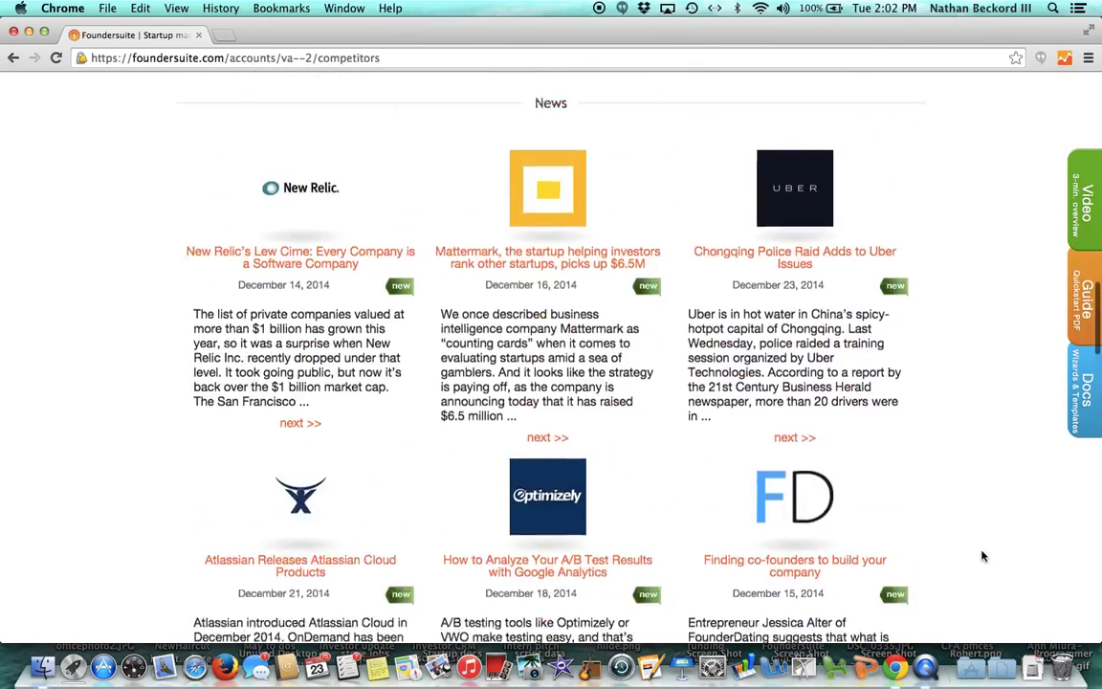
scroll(982, 556, up, 1)
scroll(982, 556, up, 7)
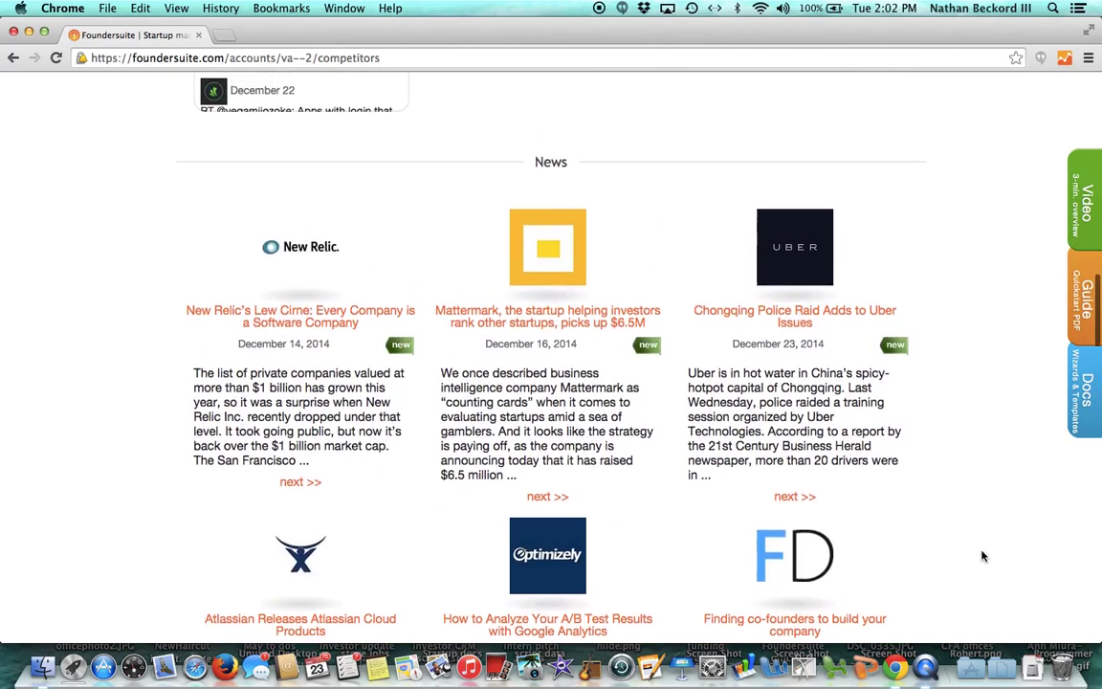
scroll(982, 556, up, 1)
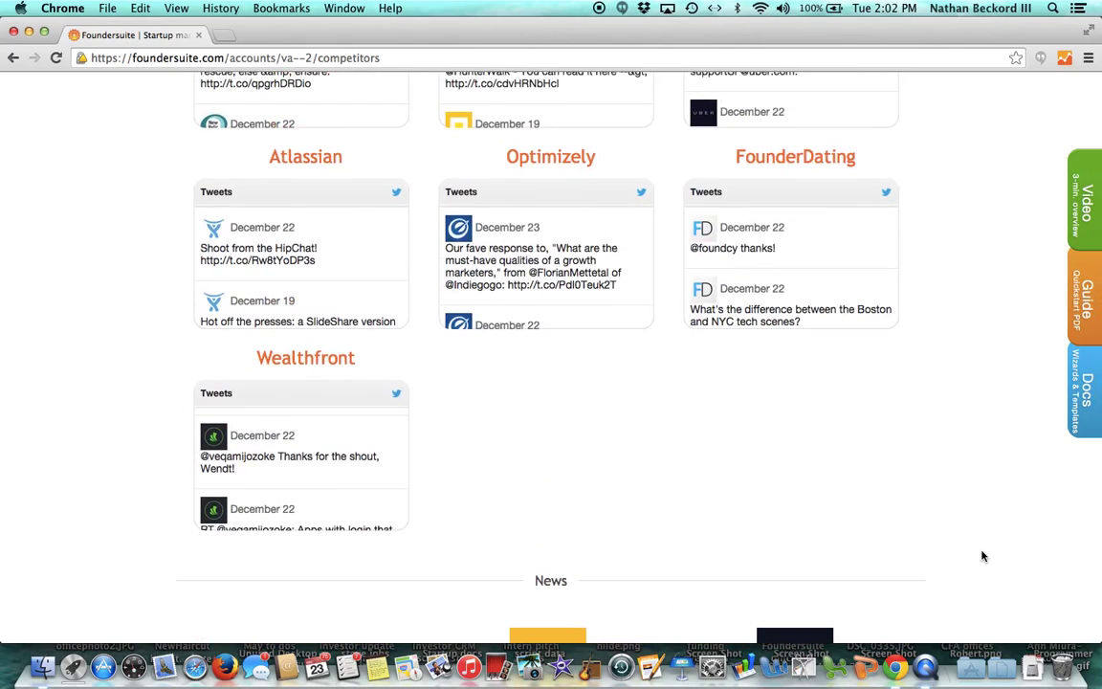
scroll(982, 556, up, 4)
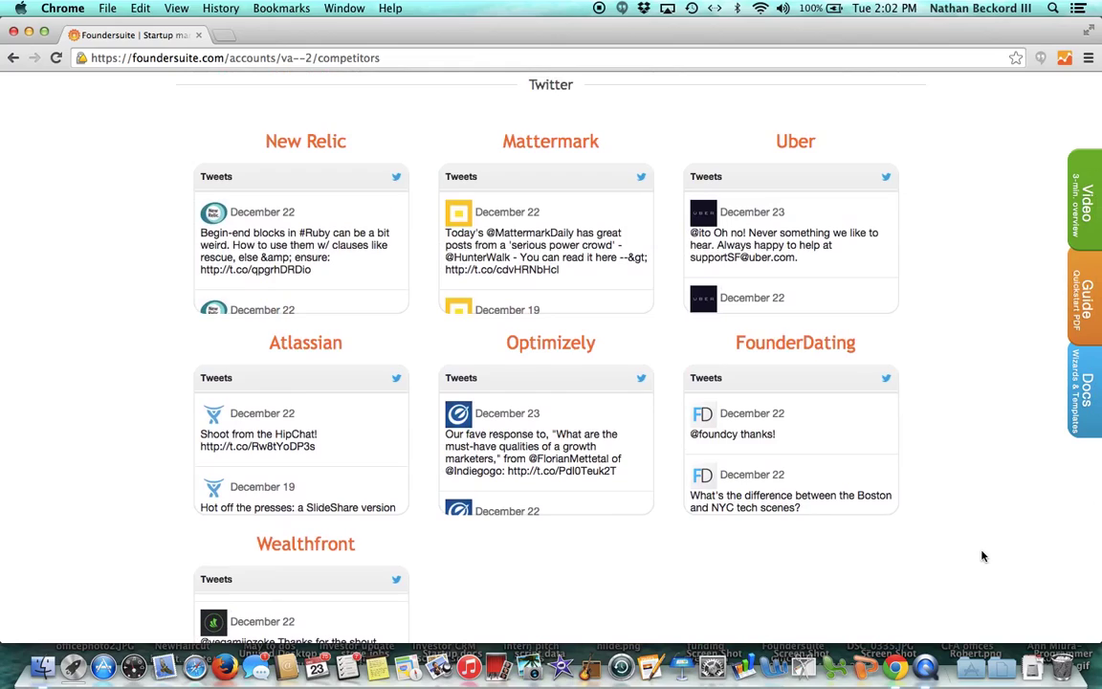